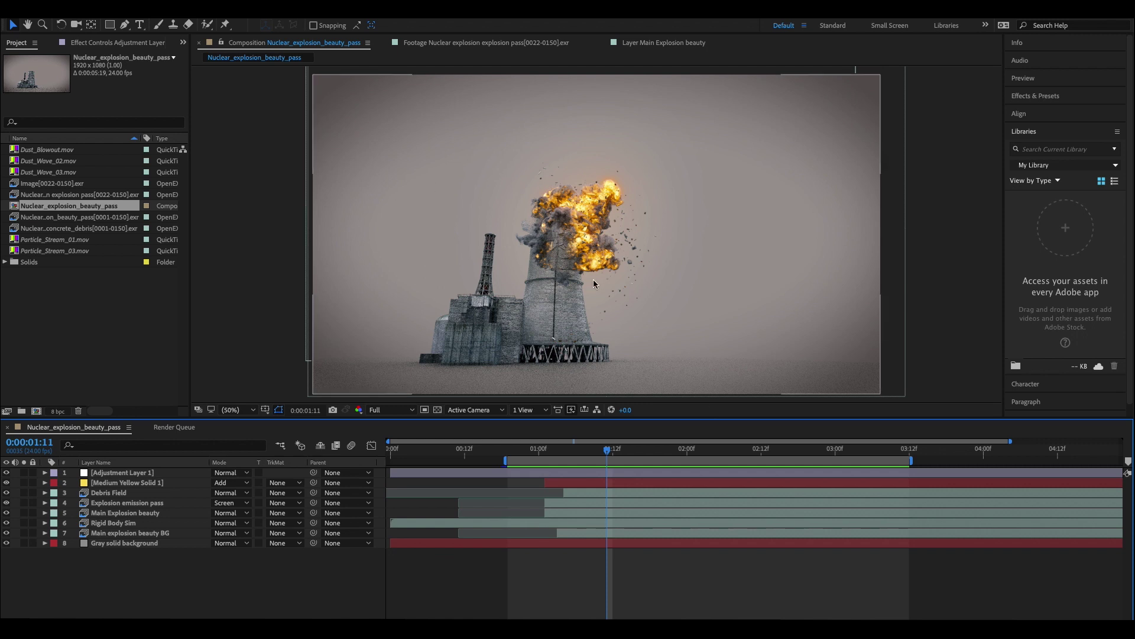
Preview the explosion from just before it starts, then hide all layers except the Gray solid
{"action": "left_click", "coordinate": [508, 451]}
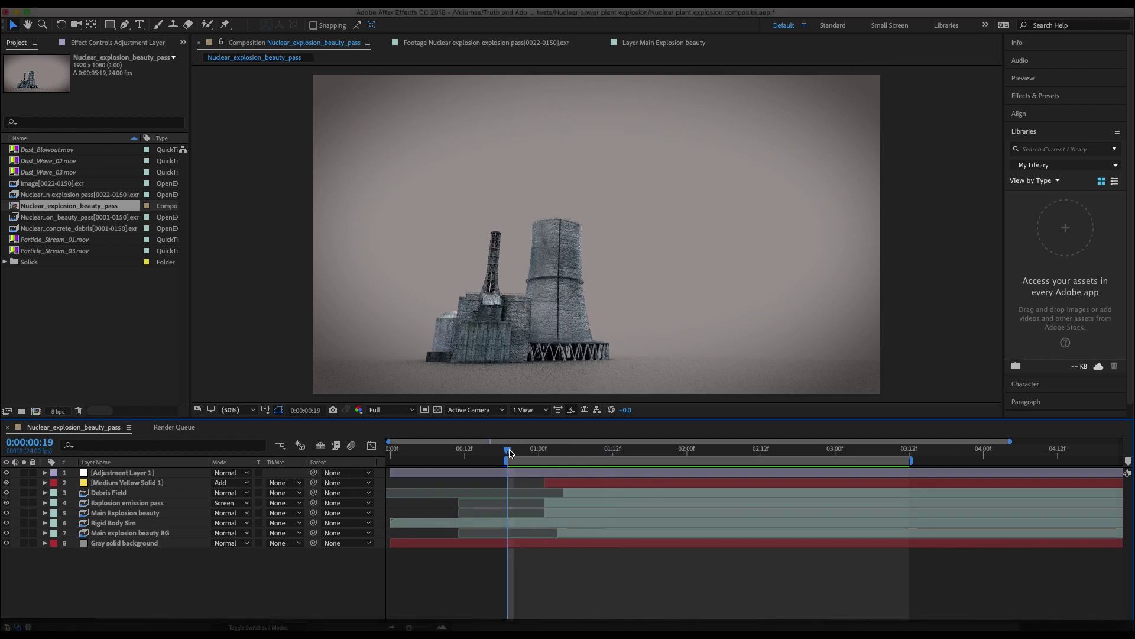
{"action": "key", "text": "space"}
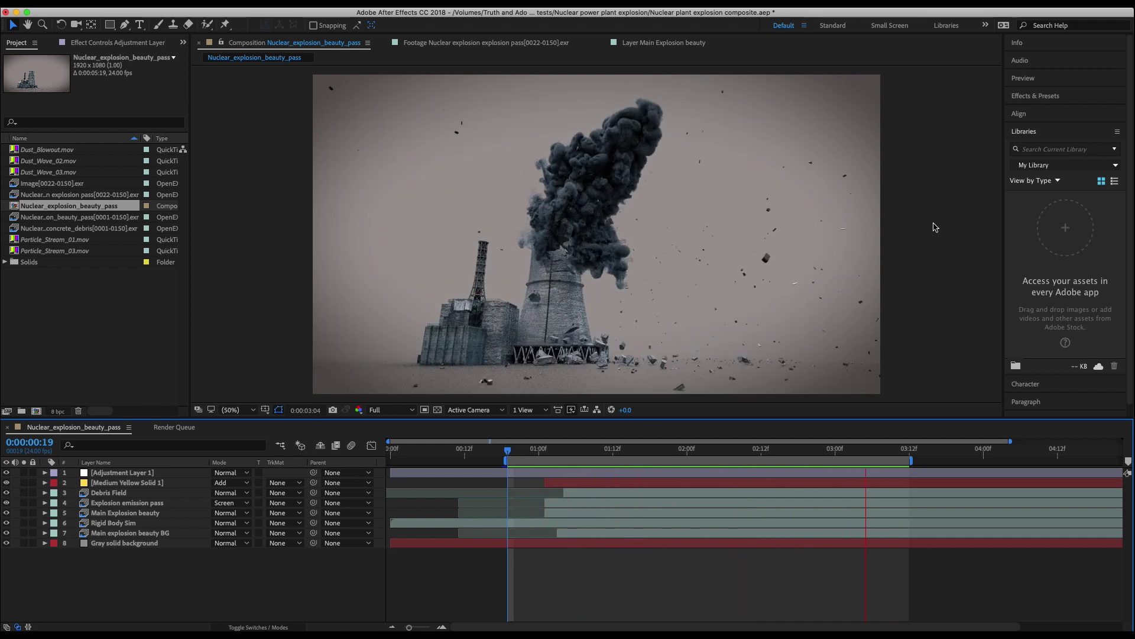
{"action": "key", "text": "space"}
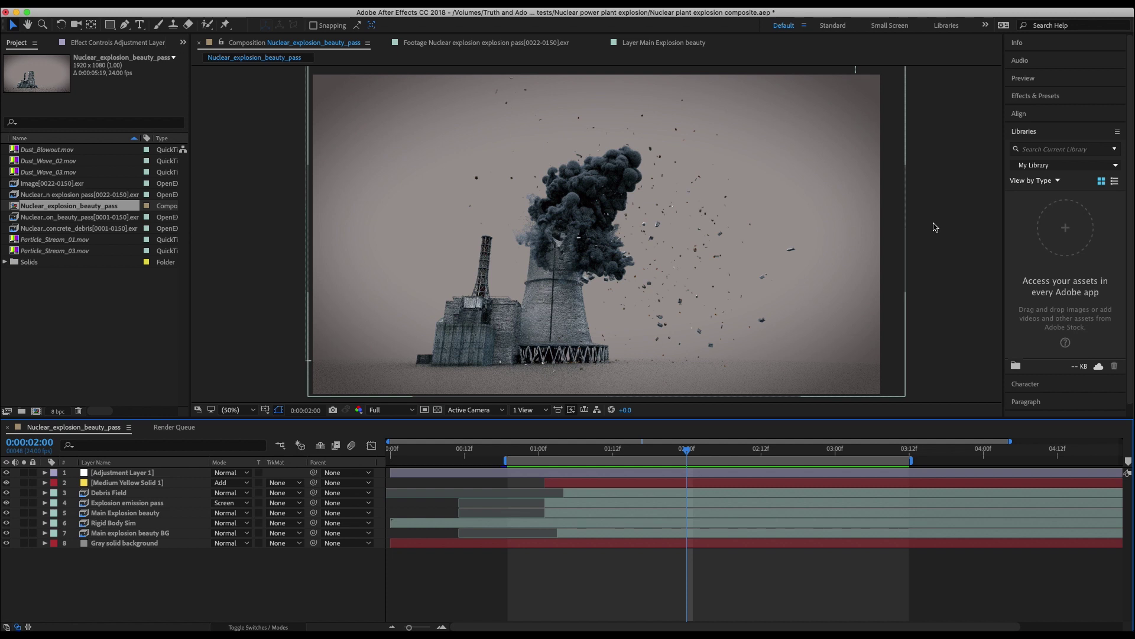
{"action": "left_click", "coordinate": [6, 543], "text": "alt"}
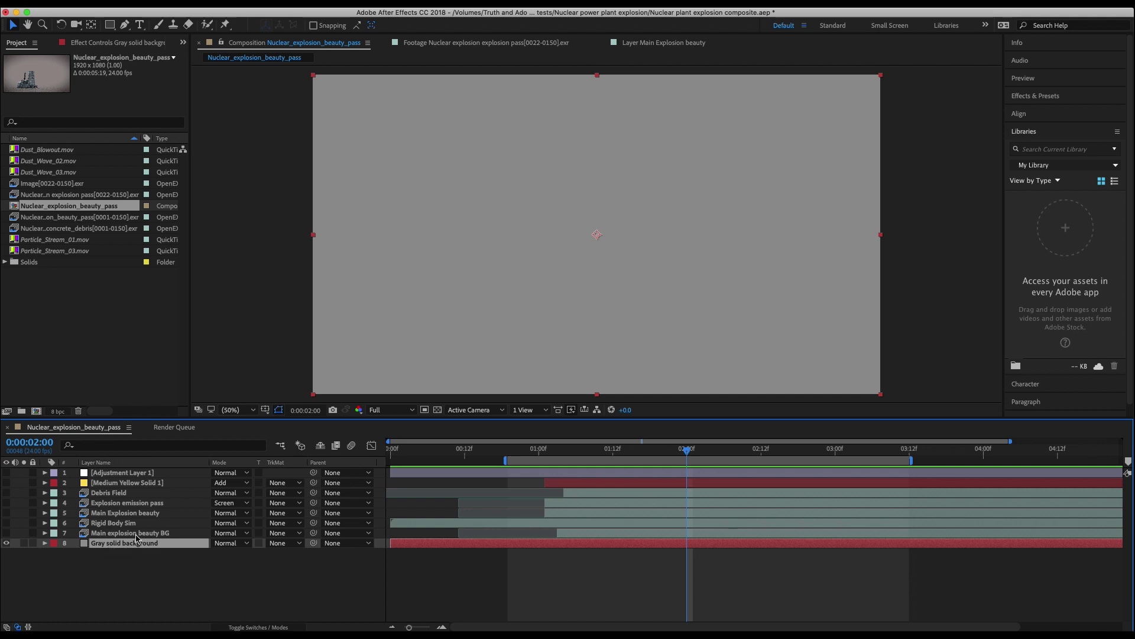
Show the Rigid Body Sim layer and preview the tower breaking from 0:00:00:21
{"action": "left_click", "coordinate": [100, 522]}
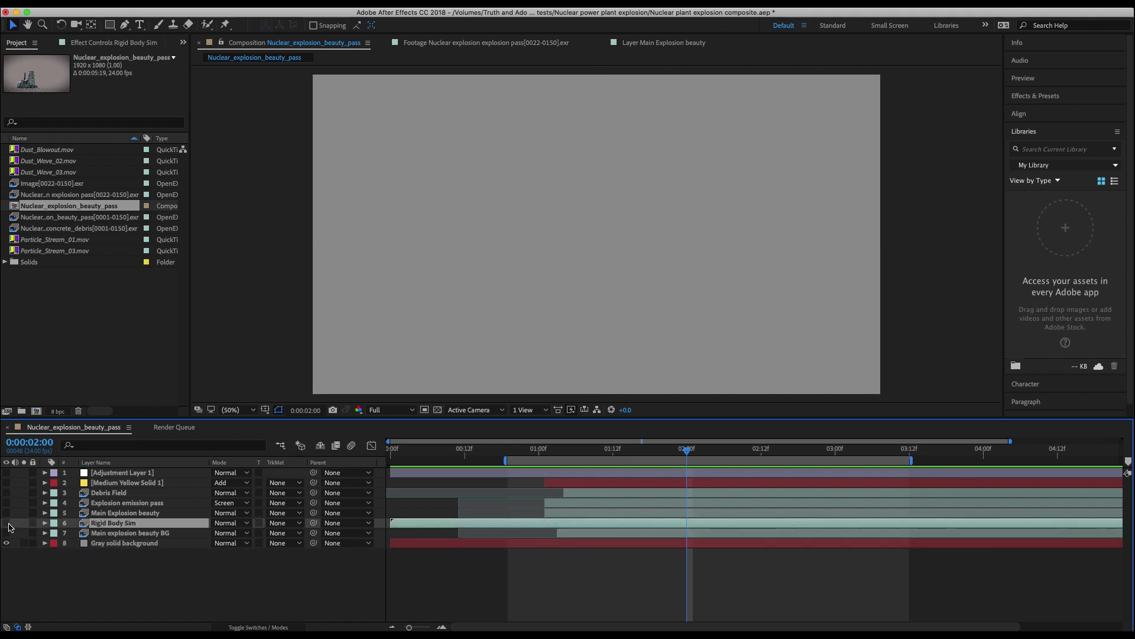
{"action": "left_click", "coordinate": [6, 523]}
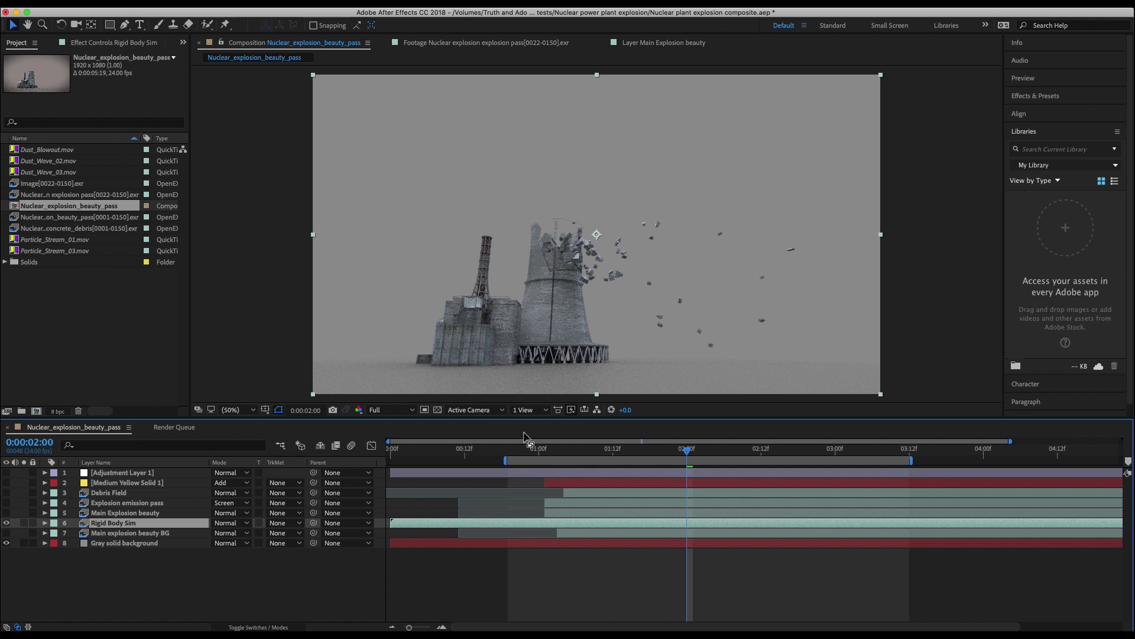
{"action": "left_click", "coordinate": [520, 452]}
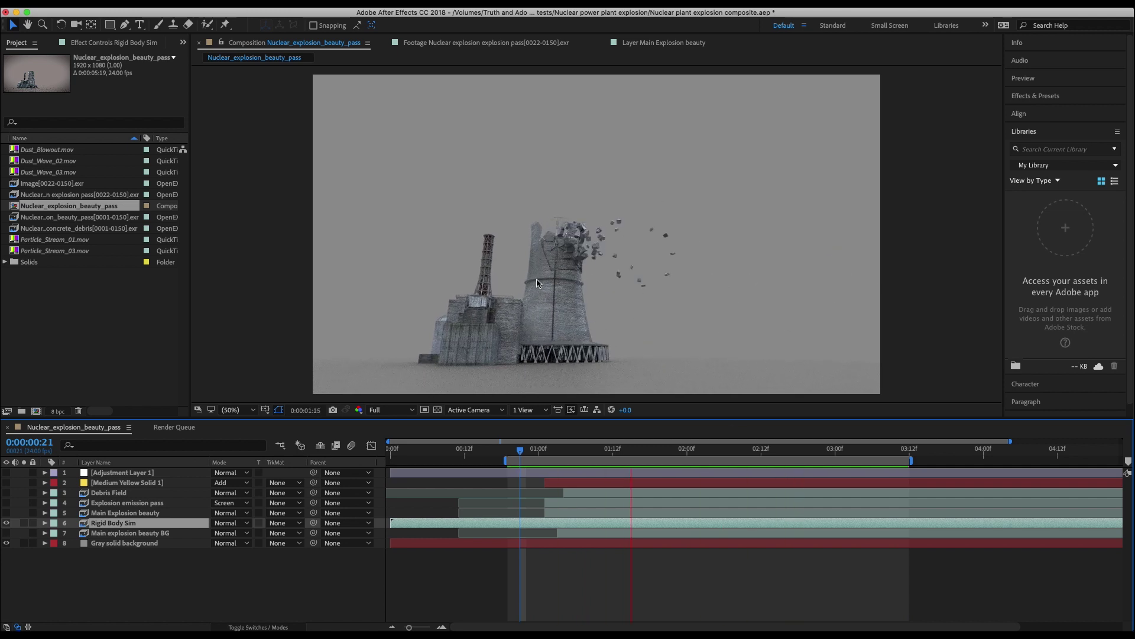
{"action": "key", "text": "space"}
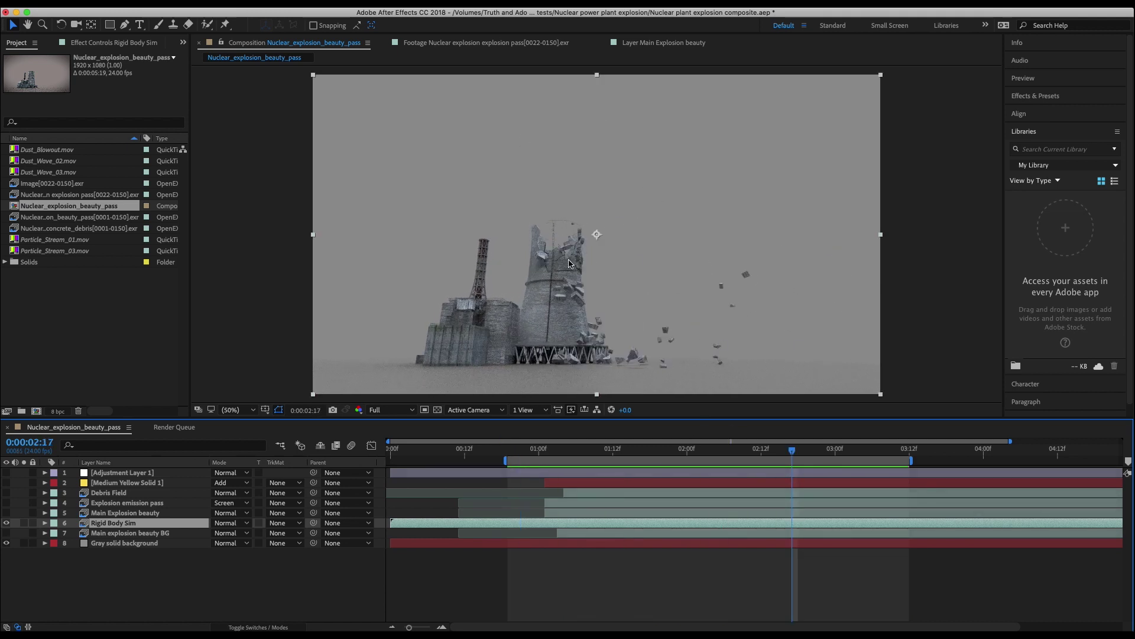
Show the Main Explosion beauty layer at 0:00:01:11 and bring up its Effect Controls
{"action": "left_click", "coordinate": [115, 513]}
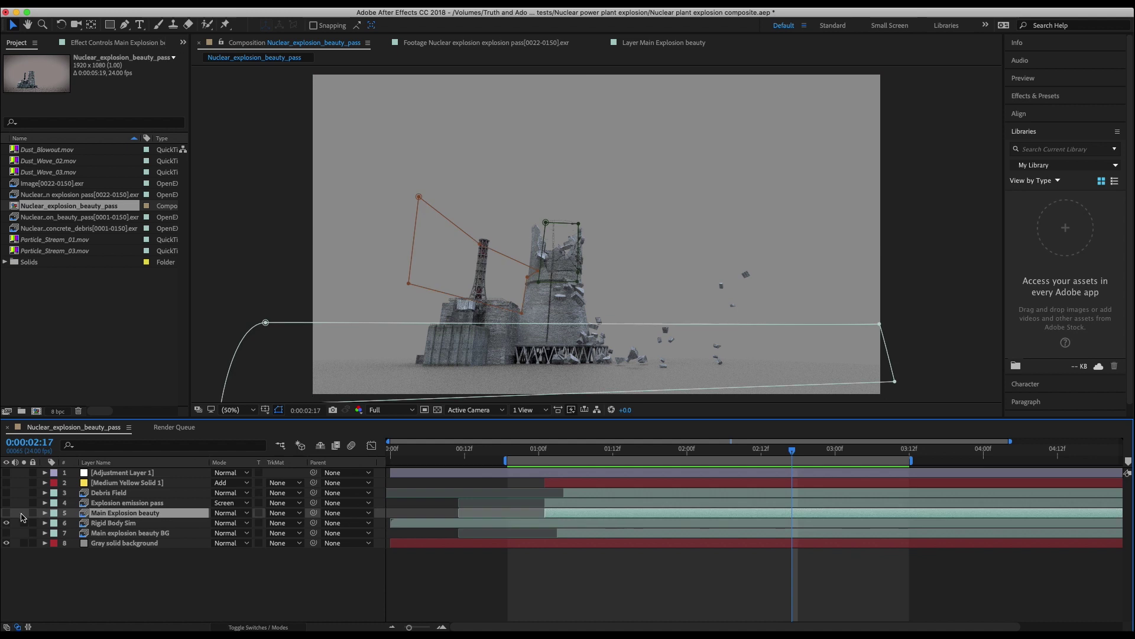
{"action": "left_click", "coordinate": [6, 513]}
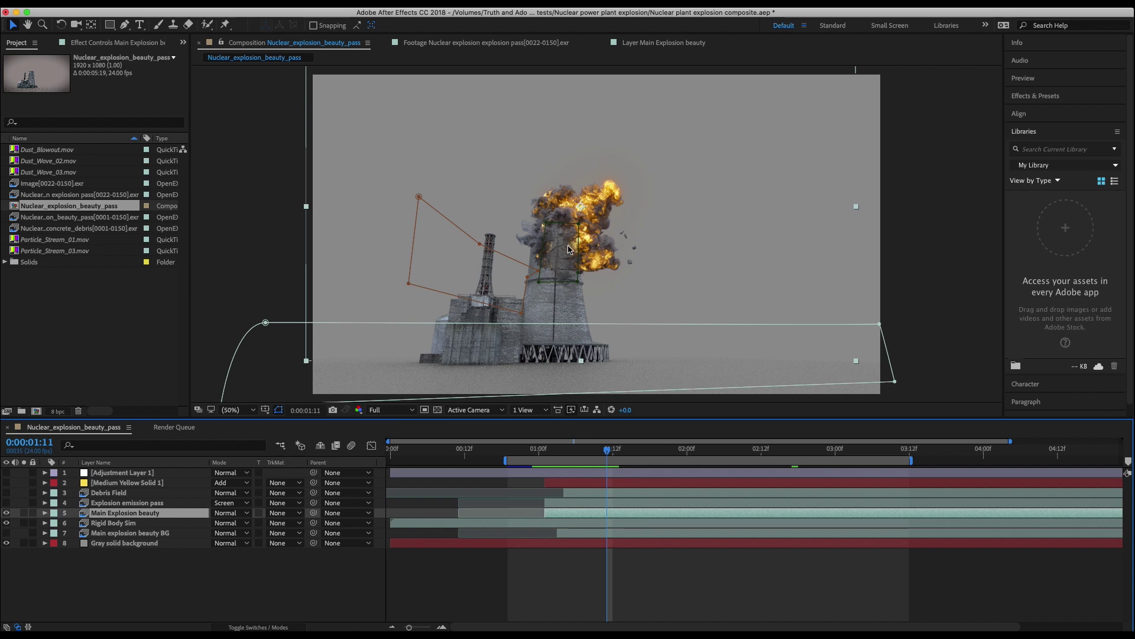
{"action": "left_click", "coordinate": [569, 249]}
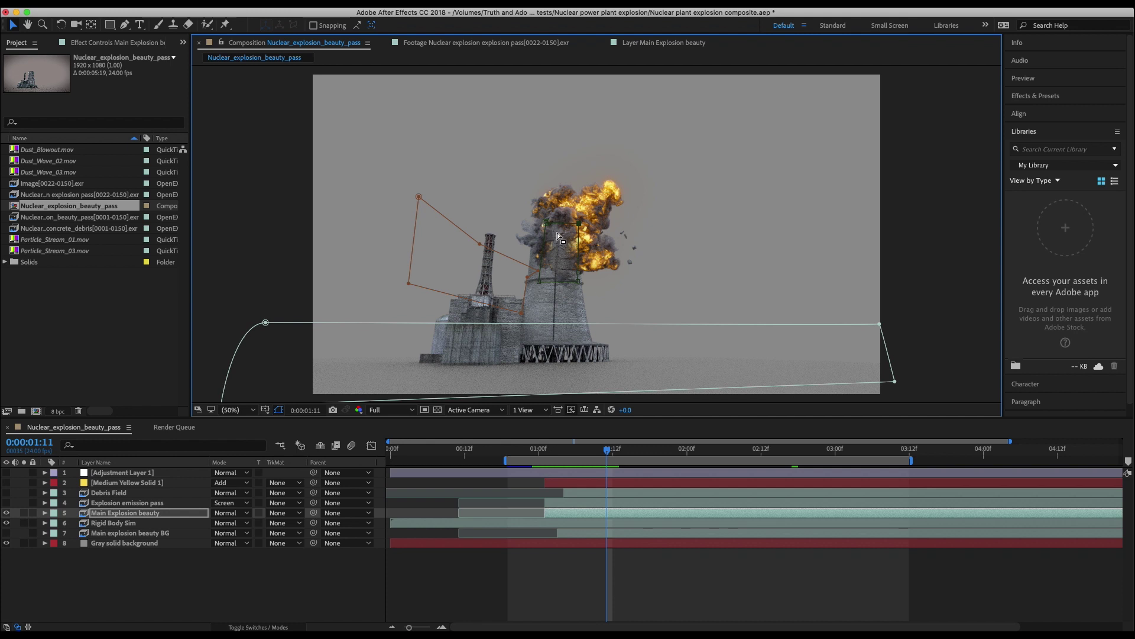
{"action": "left_click", "coordinate": [535, 253]}
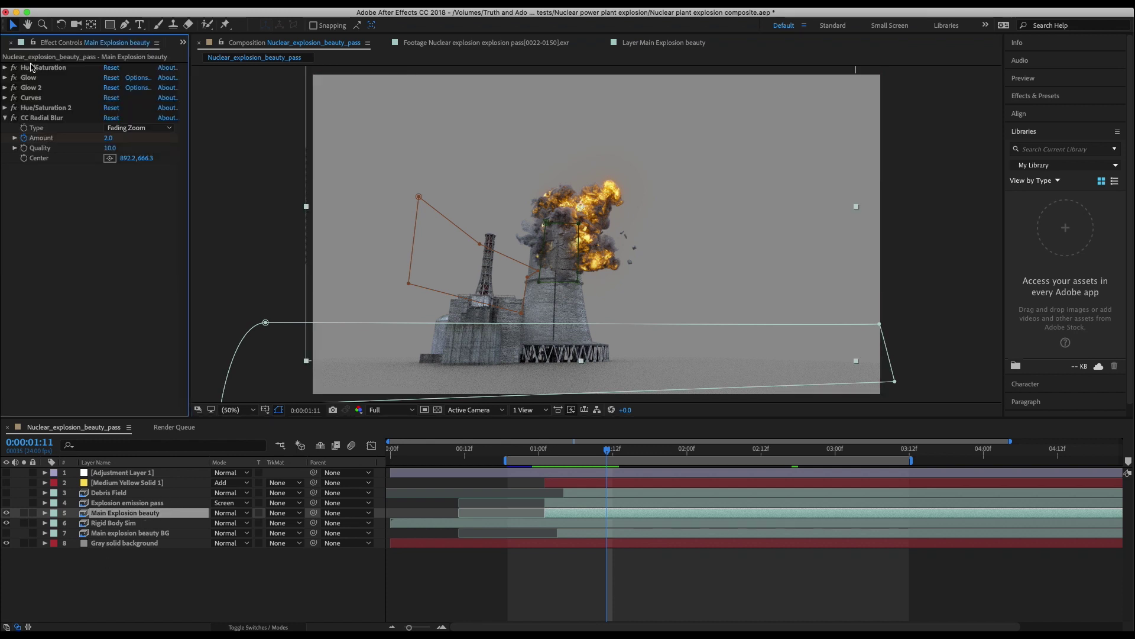
{"action": "left_click", "coordinate": [32, 68]}
{"action": "left_click", "coordinate": [4, 68]}
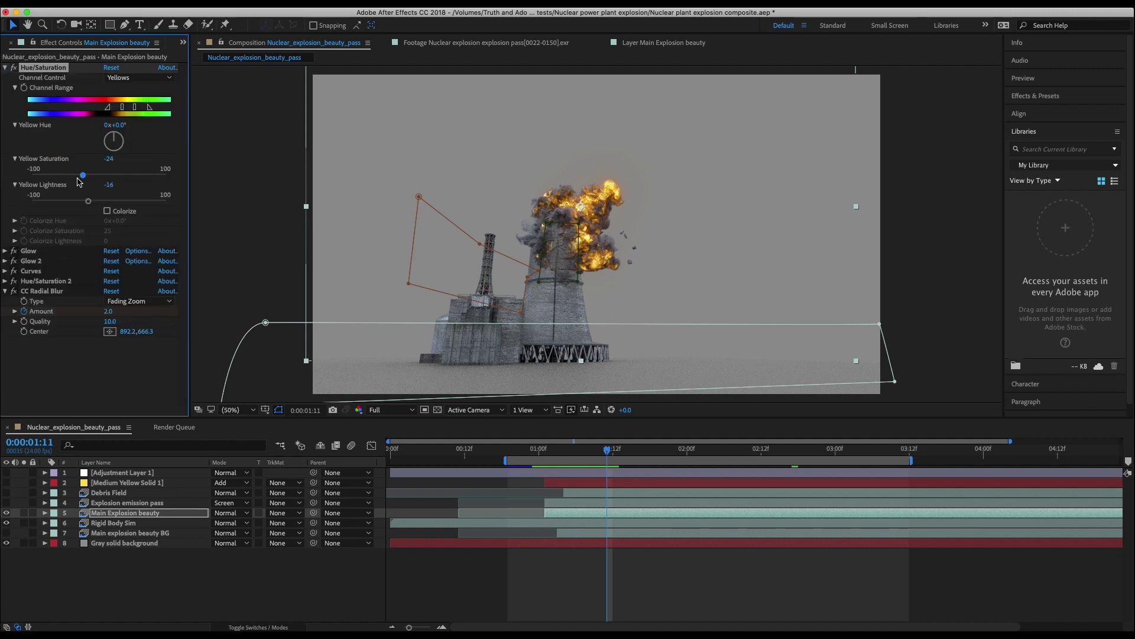
{"action": "left_click", "coordinate": [126, 78]}
{"action": "left_click", "coordinate": [126, 101]}
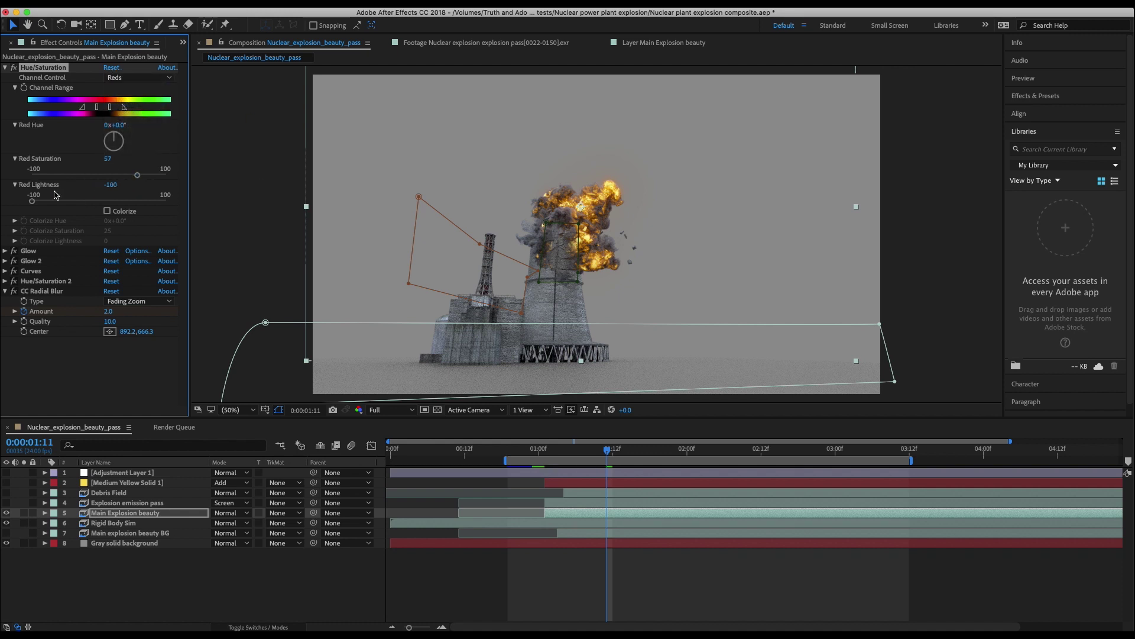
{"action": "left_click", "coordinate": [14, 68]}
{"action": "left_click", "coordinate": [14, 68]}
{"action": "left_click", "coordinate": [13, 68]}
{"action": "left_click", "coordinate": [14, 68]}
{"action": "left_click", "coordinate": [5, 68]}
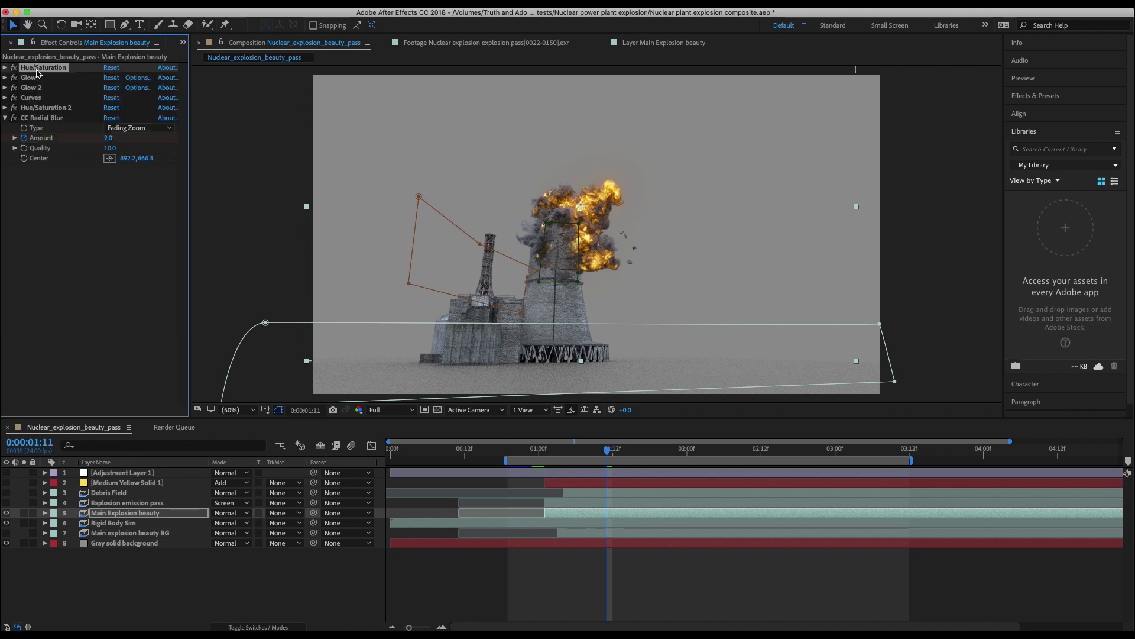
Re-enable the Glow effect and reduce its Glow Radius from 32 to 22
{"action": "left_click", "coordinate": [14, 78]}
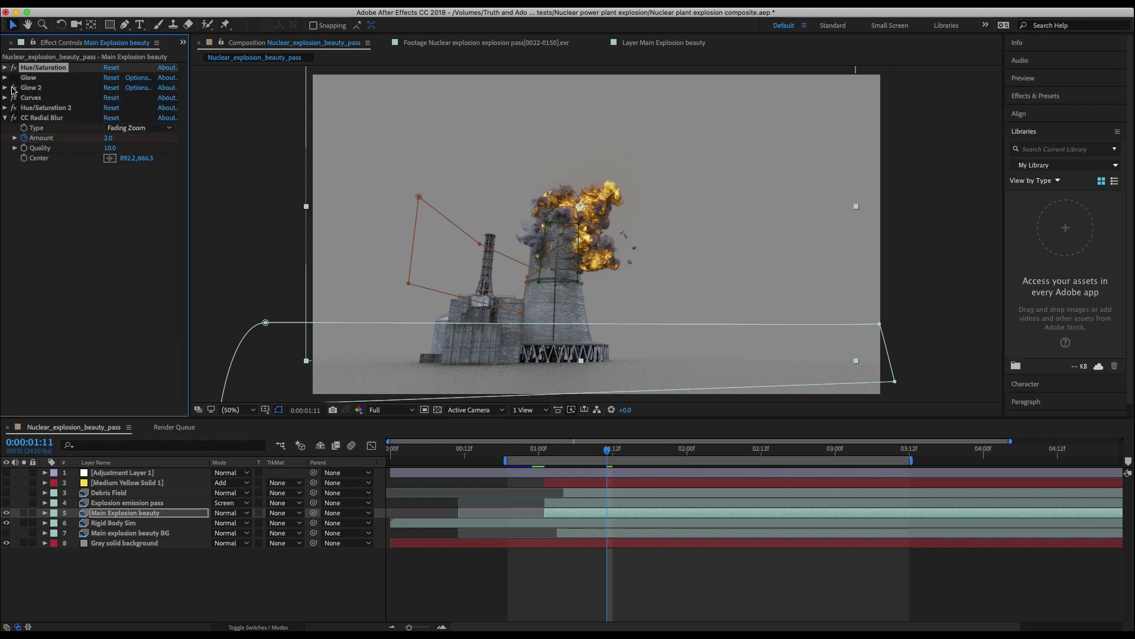
{"action": "left_click", "coordinate": [14, 78]}
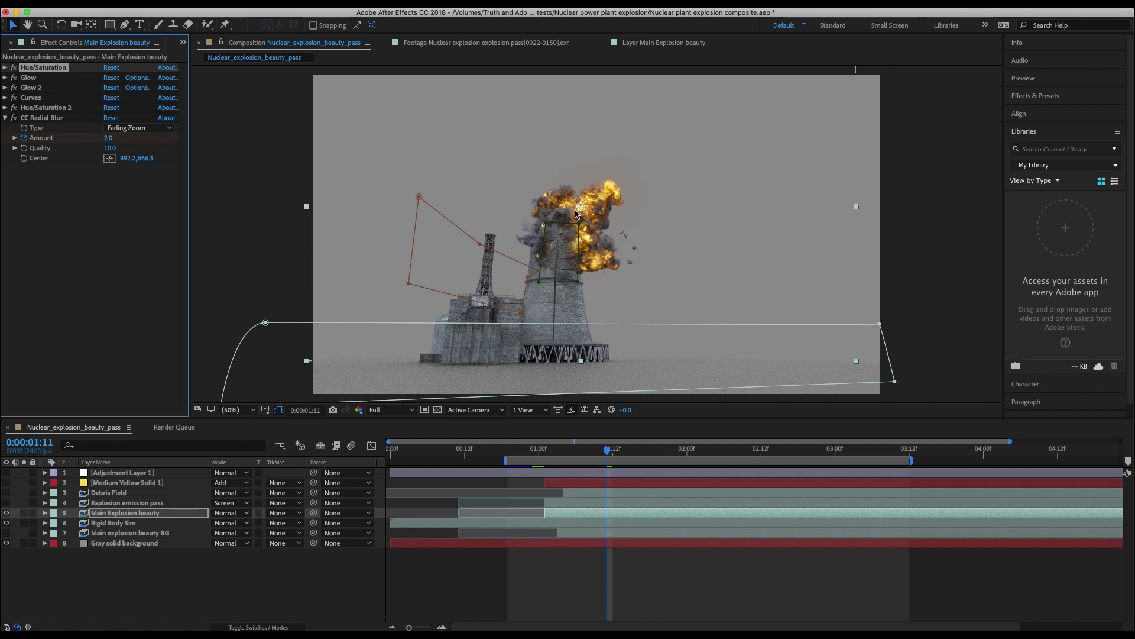
{"action": "left_click", "coordinate": [5, 77]}
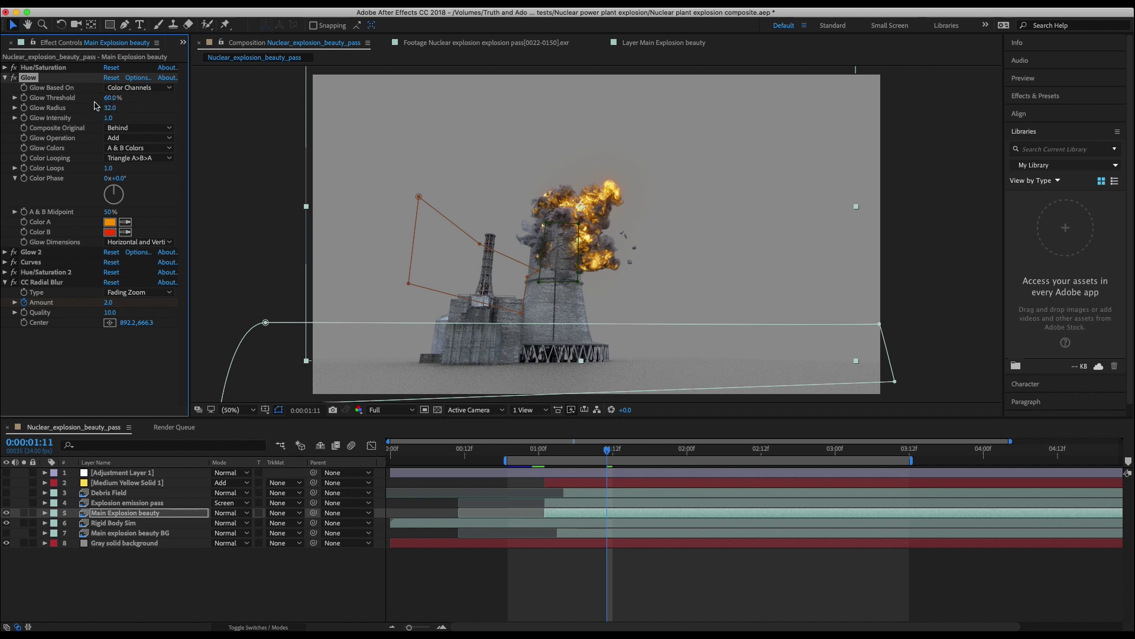
{"action": "left_click_drag", "start_coordinate": [108, 110], "coordinate": [125, 126]}
Expand Glow 2 to review its 63.1% threshold, 200 radius and 1.0 intensity
{"action": "left_click", "coordinate": [5, 78]}
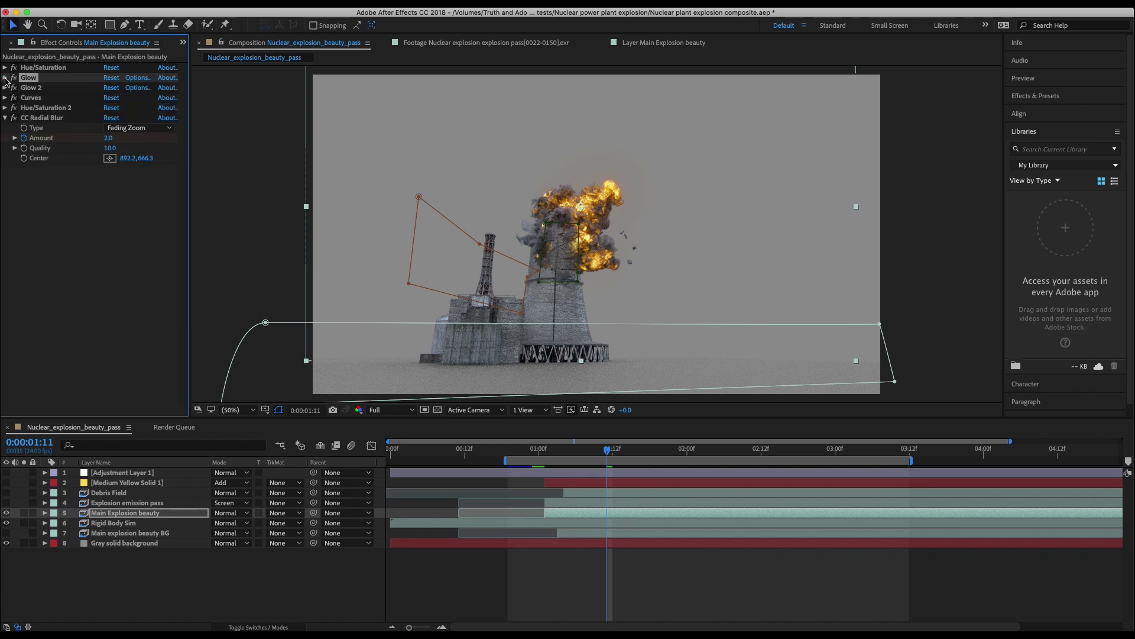
{"action": "left_click", "coordinate": [32, 87]}
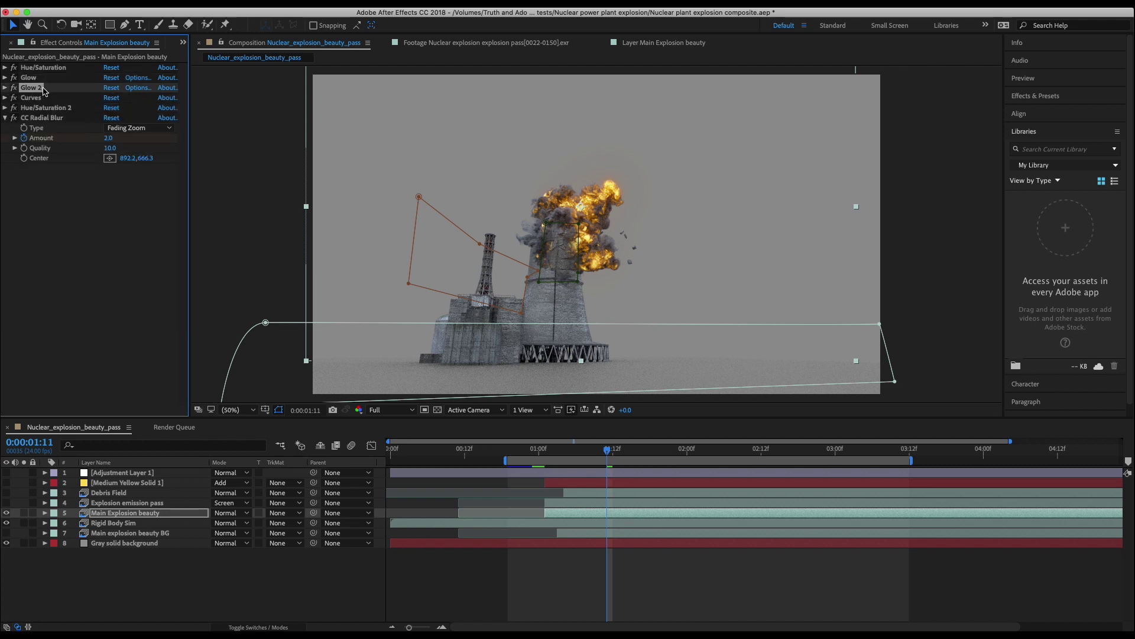
{"action": "left_click", "coordinate": [4, 88]}
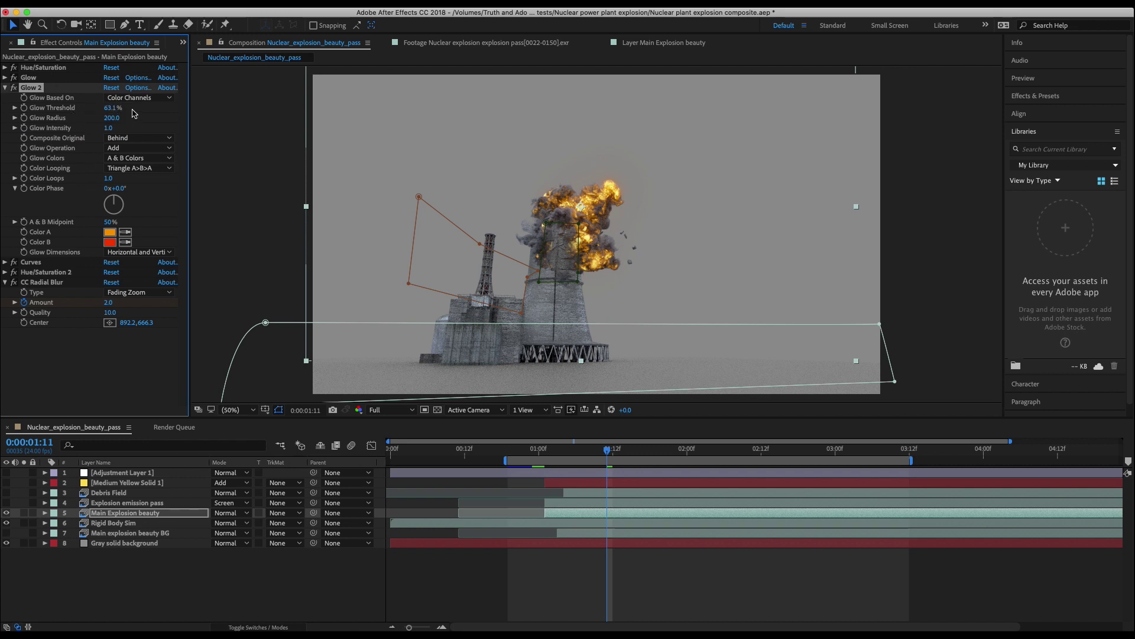
{"action": "left_click", "coordinate": [5, 87]}
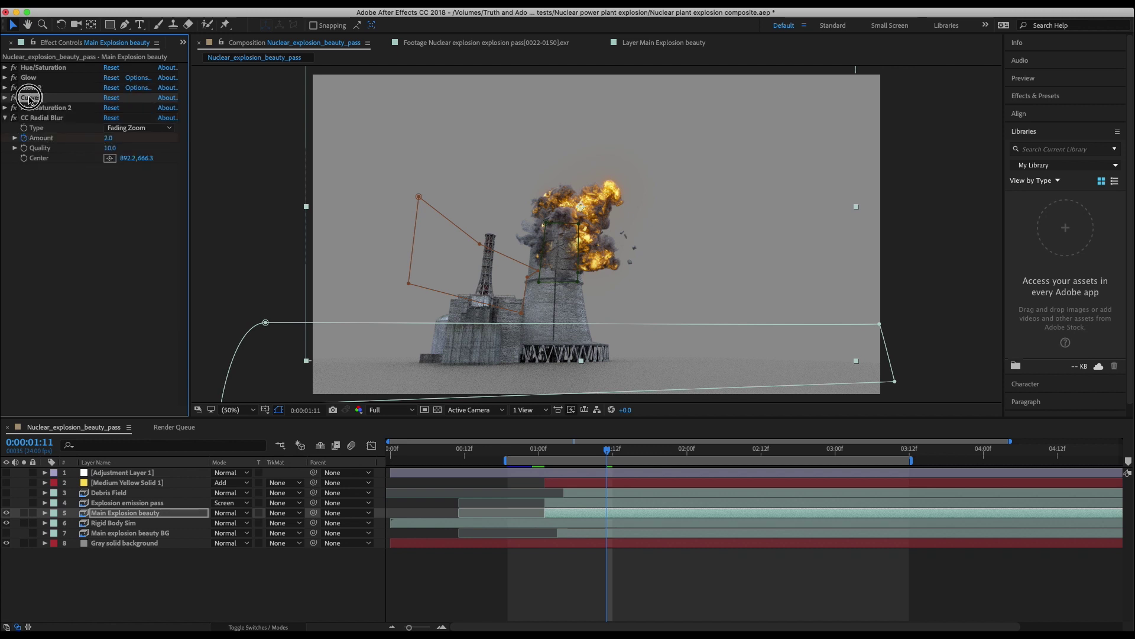
{"action": "left_click", "coordinate": [26, 98]}
{"action": "left_click", "coordinate": [5, 98]}
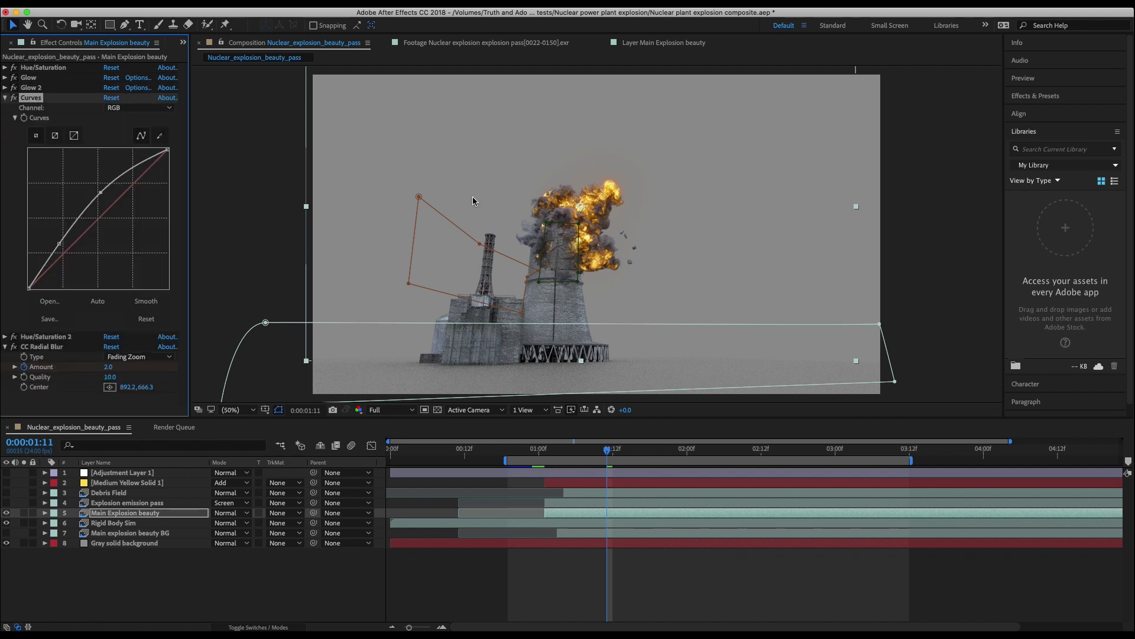
{"action": "left_click", "coordinate": [14, 99]}
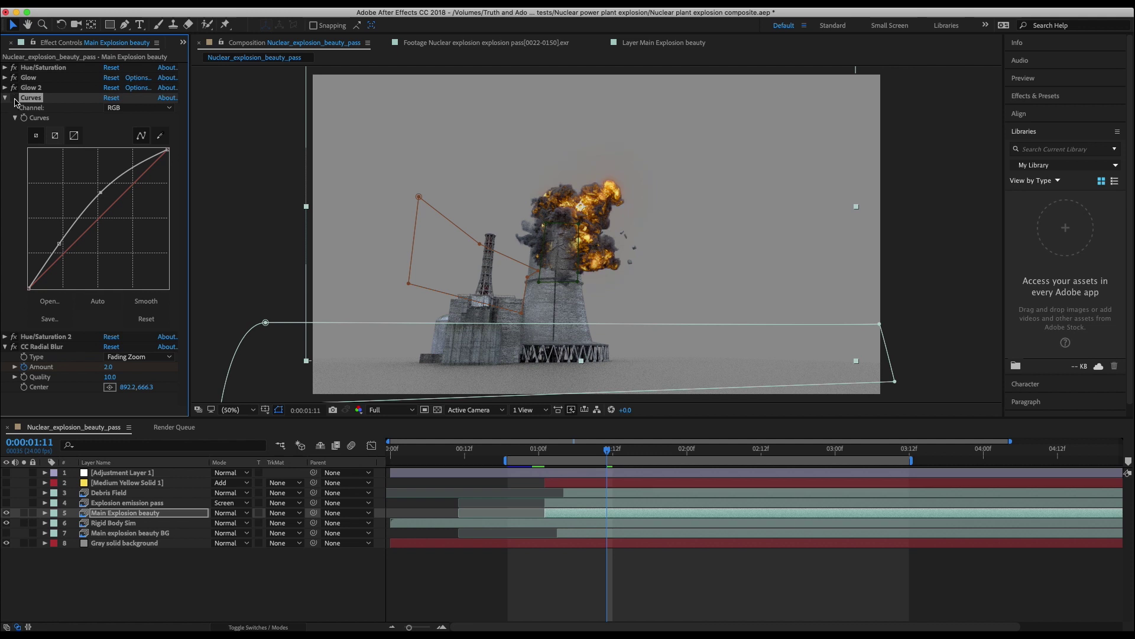
{"action": "left_click", "coordinate": [14, 98]}
{"action": "left_click", "coordinate": [13, 98]}
{"action": "left_click", "coordinate": [14, 99]}
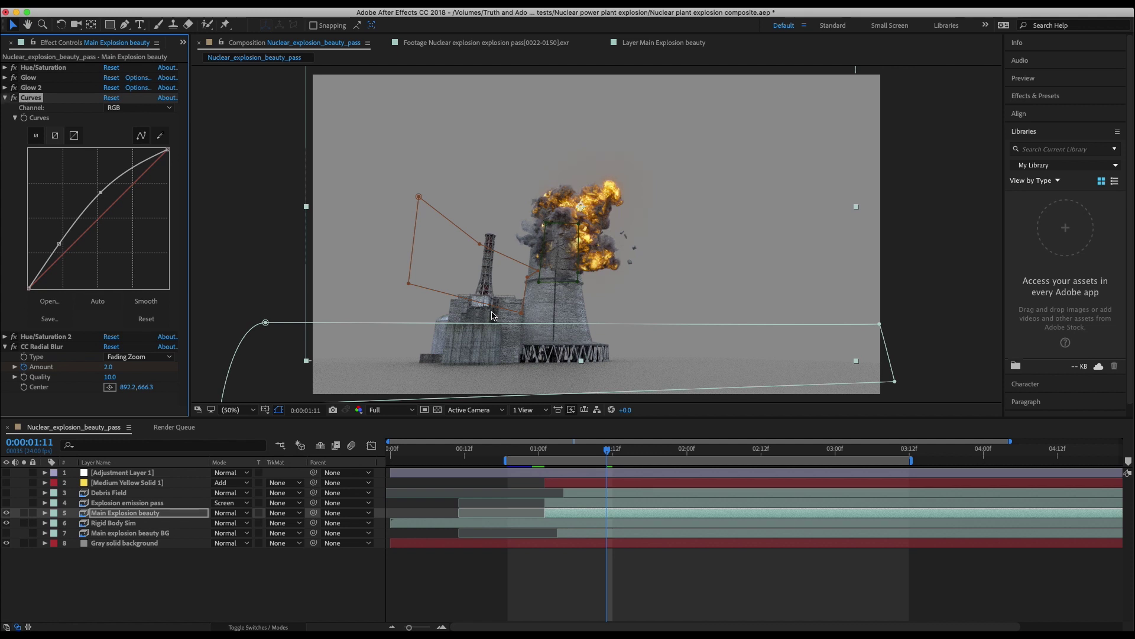
{"action": "left_click", "coordinate": [4, 98]}
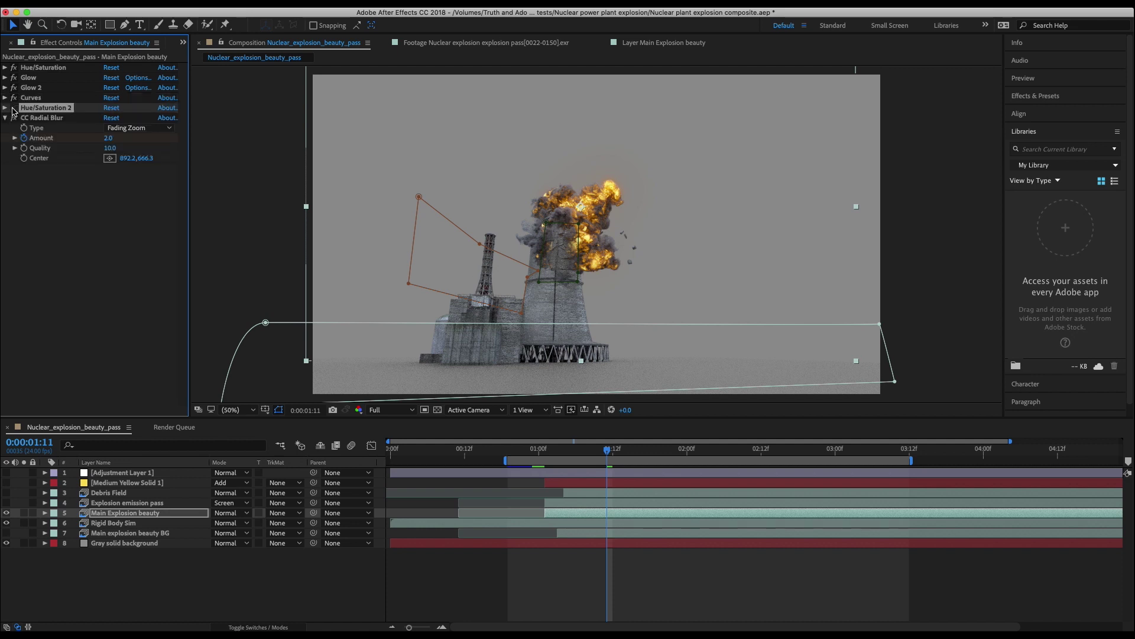
{"action": "left_click", "coordinate": [4, 107]}
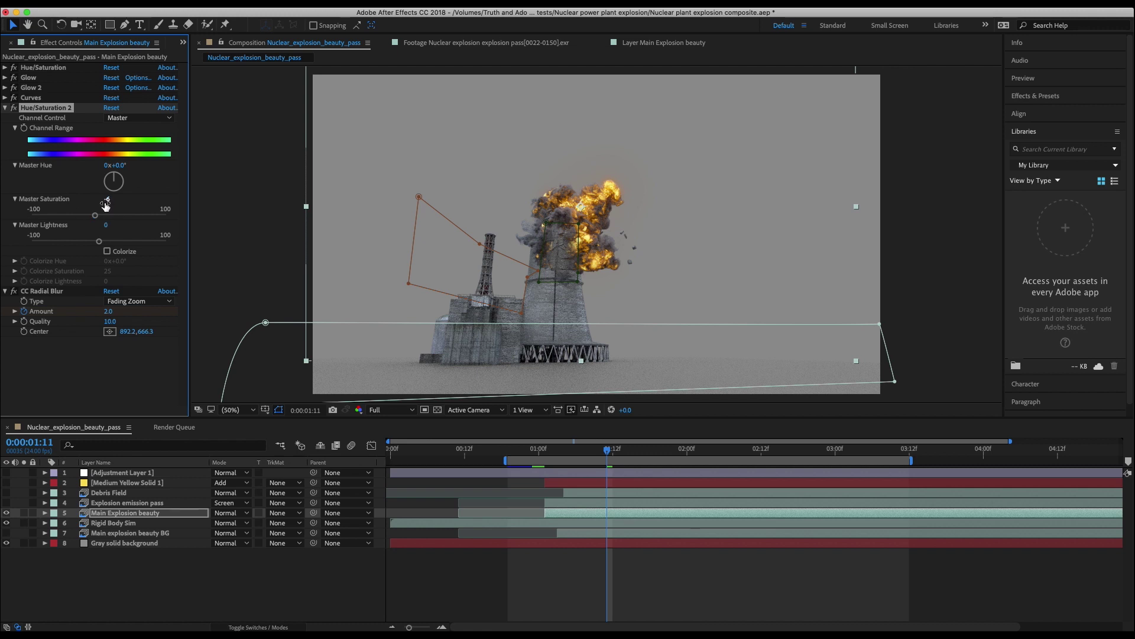
{"action": "left_click", "coordinate": [6, 108]}
{"action": "left_click", "coordinate": [34, 118]}
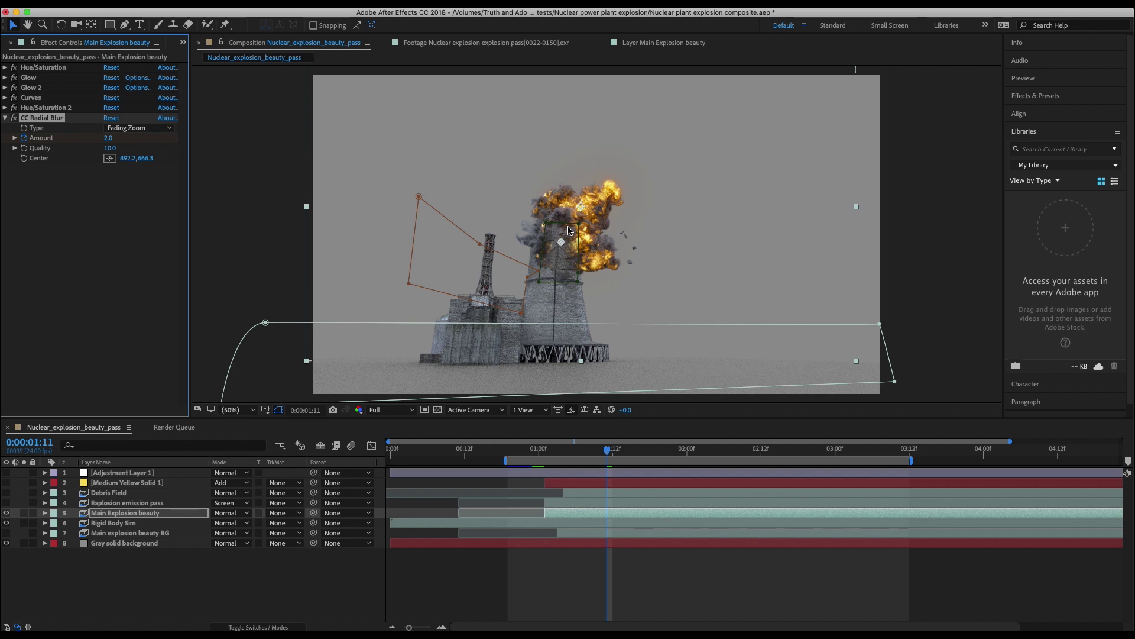
{"action": "left_click", "coordinate": [24, 513]}
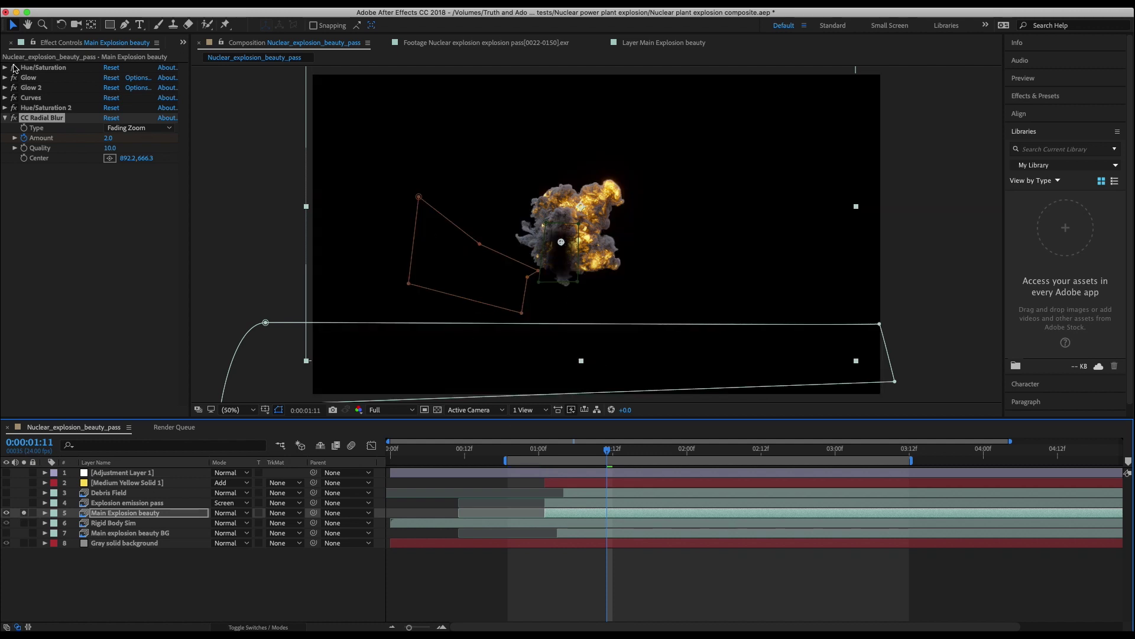
{"action": "mouse_move", "coordinate": [13, 68]}
{"action": "left_mouse_down"}
{"action": "mouse_move", "coordinate": [19, 120]}
{"action": "mouse_move", "coordinate": [11, 74]}
{"action": "left_mouse_up"}
{"action": "left_click", "coordinate": [24, 512]}
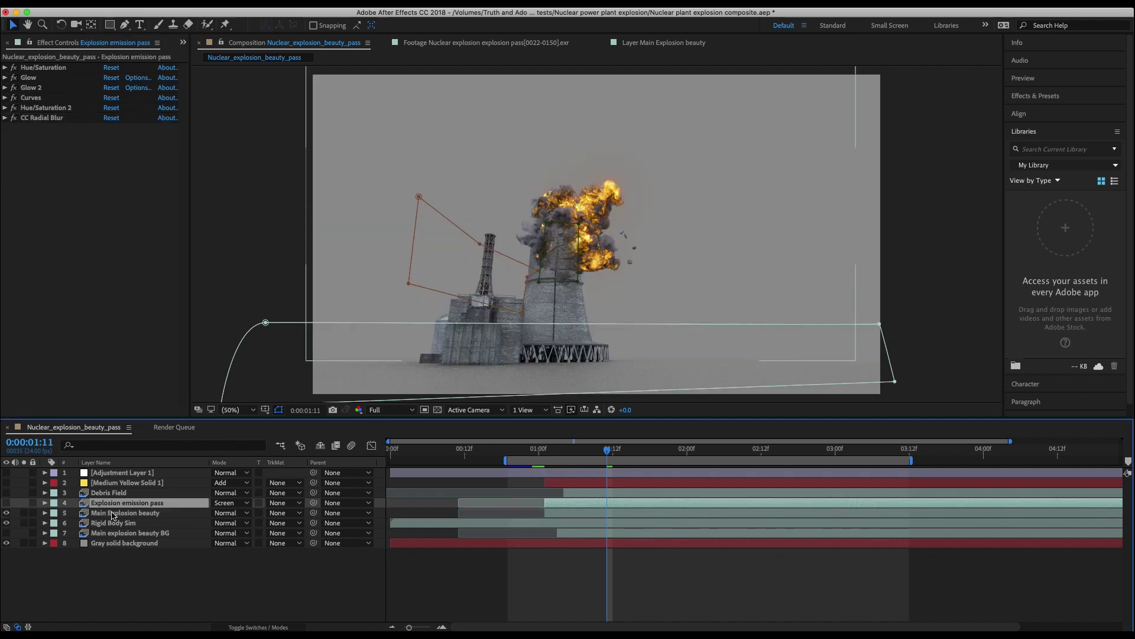
{"action": "left_click", "coordinate": [118, 513]}
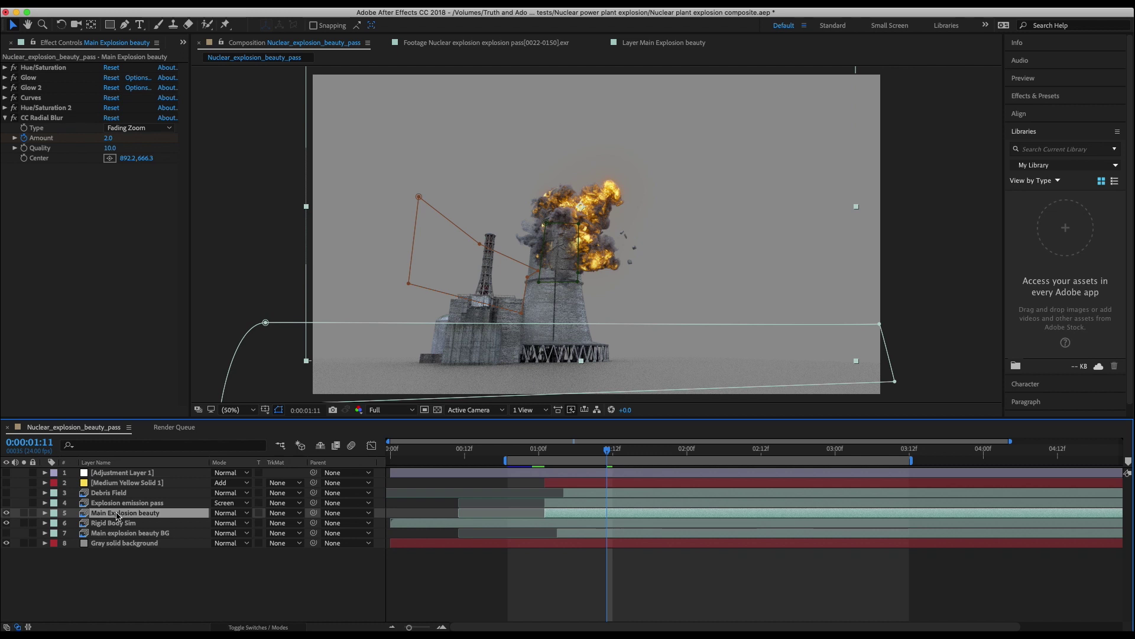
{"action": "left_click", "coordinate": [120, 503]}
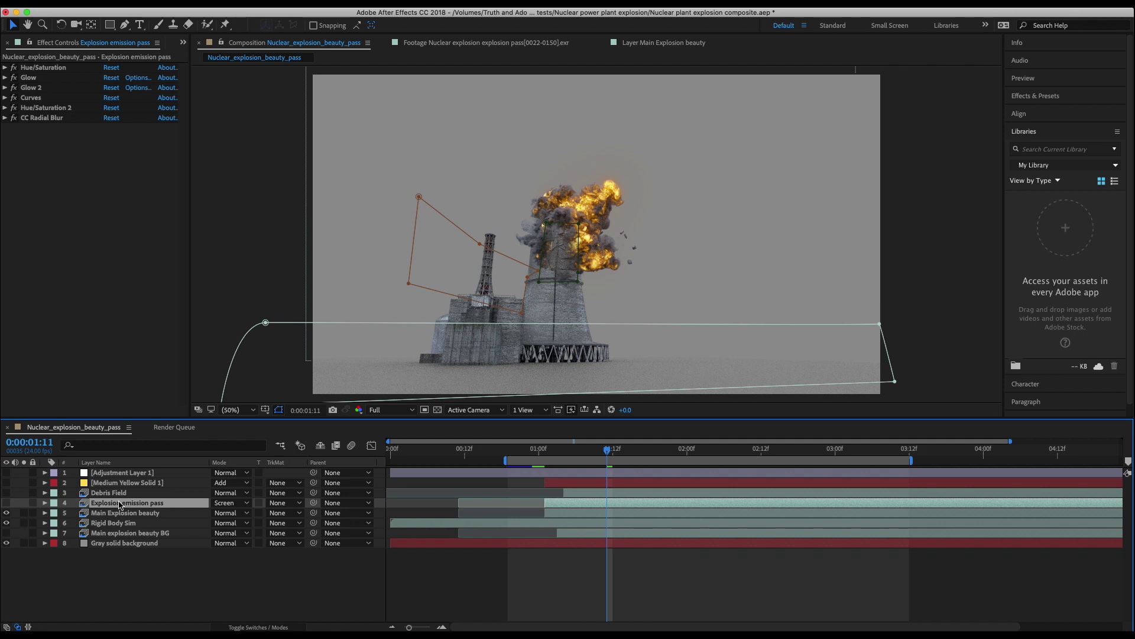
{"action": "left_click", "coordinate": [6, 503]}
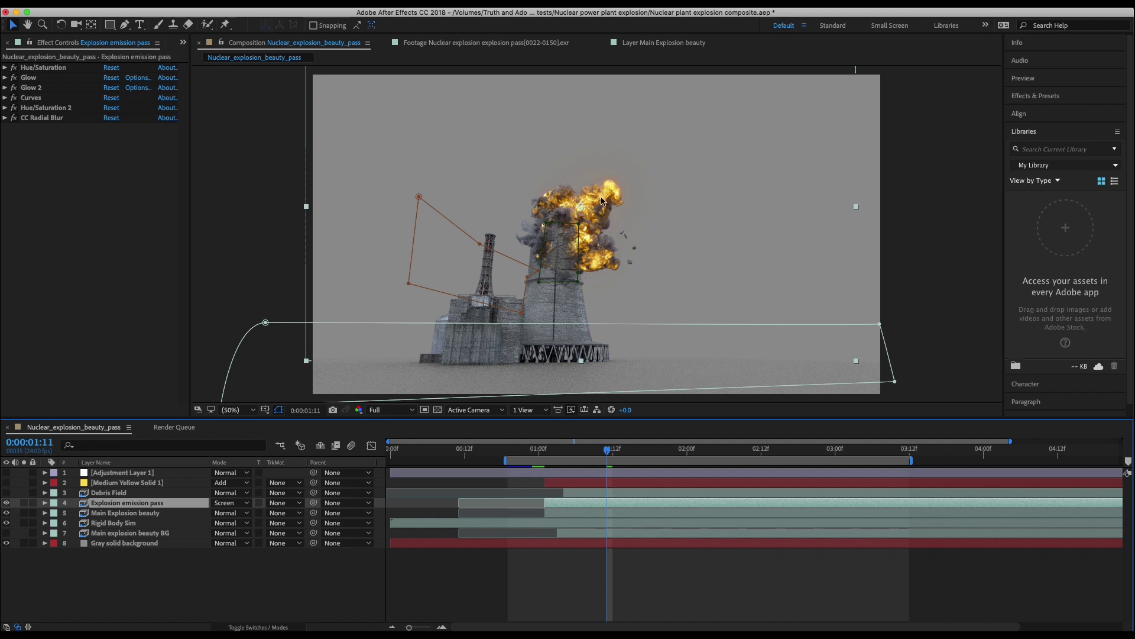
{"action": "left_click", "coordinate": [41, 67]}
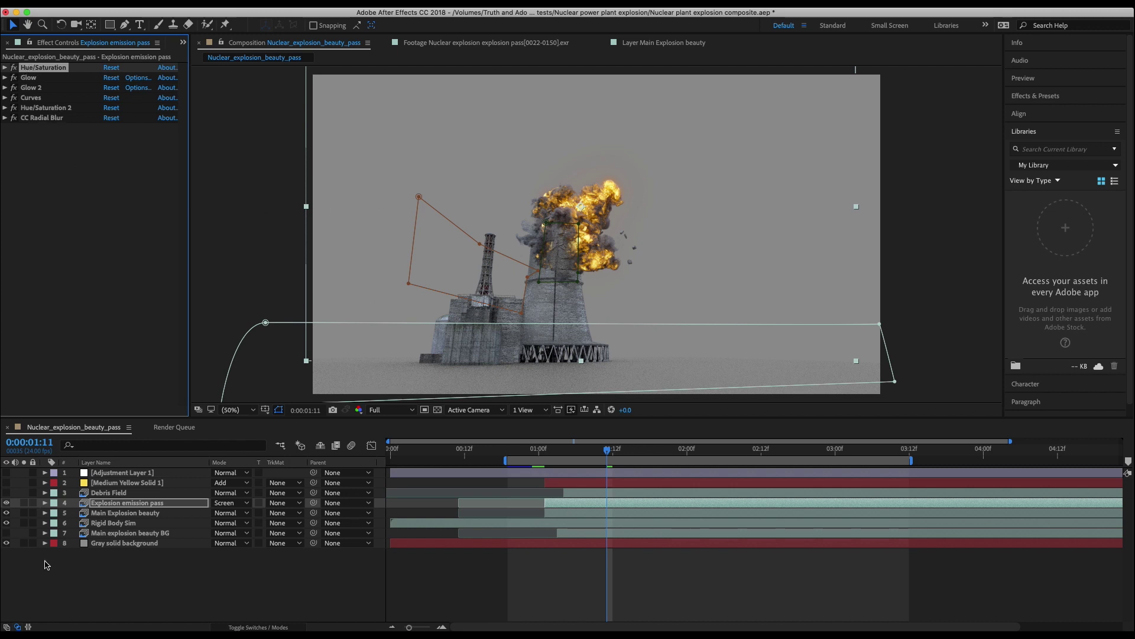
{"action": "left_click", "coordinate": [24, 504]}
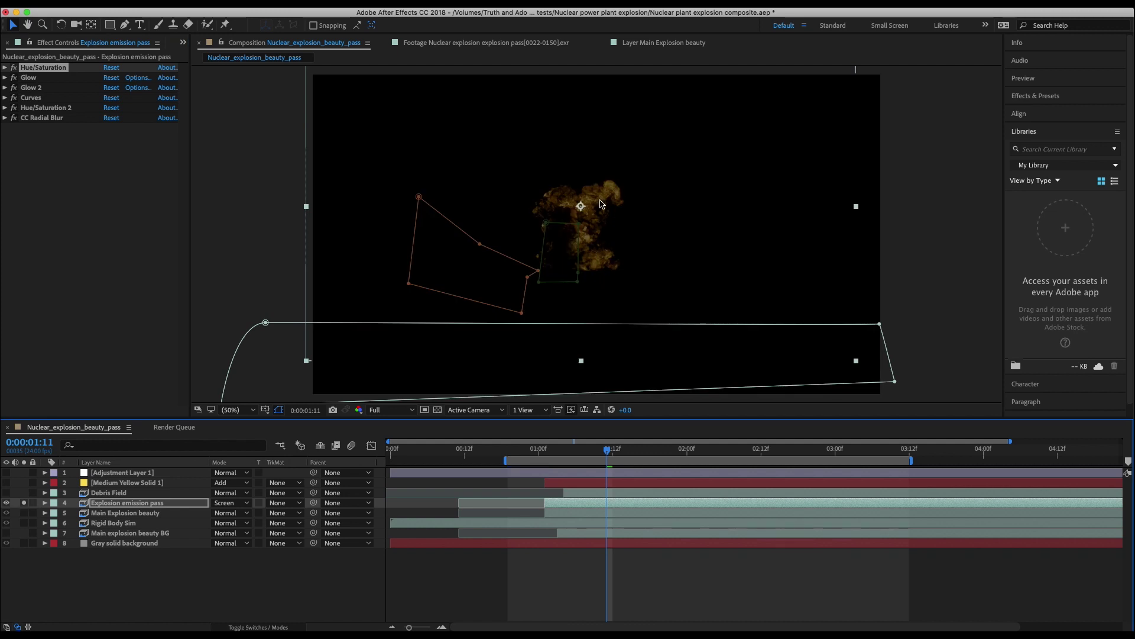
{"action": "left_click", "coordinate": [45, 502]}
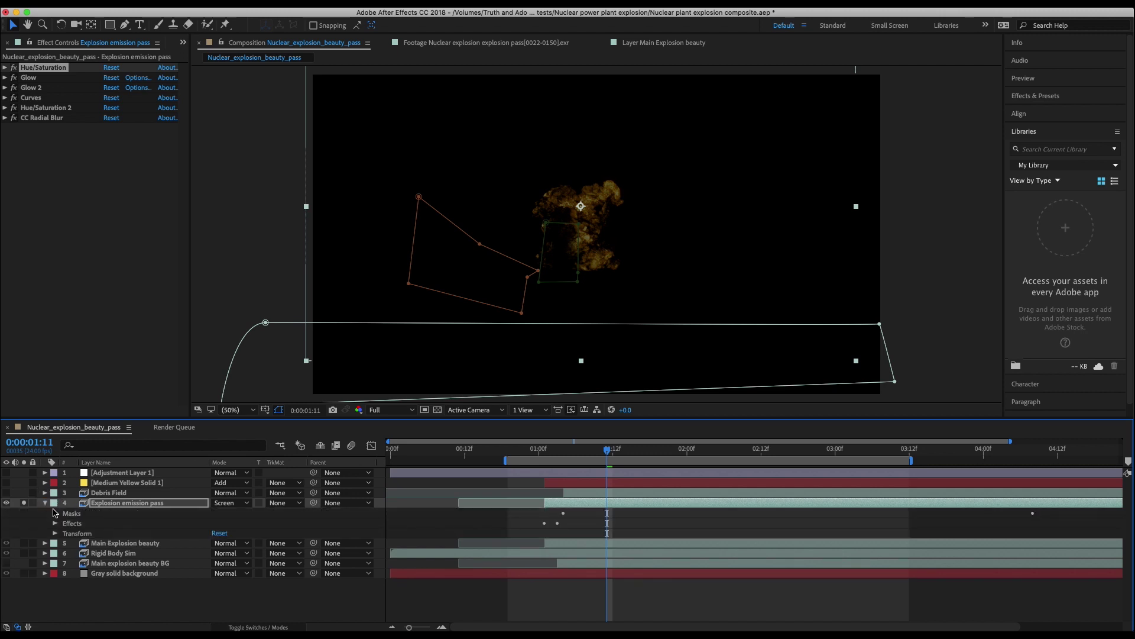
{"action": "left_click", "coordinate": [55, 533]}
{"action": "scroll", "coordinate": [112, 531], "scroll_direction": "down", "scroll_amount": 1}
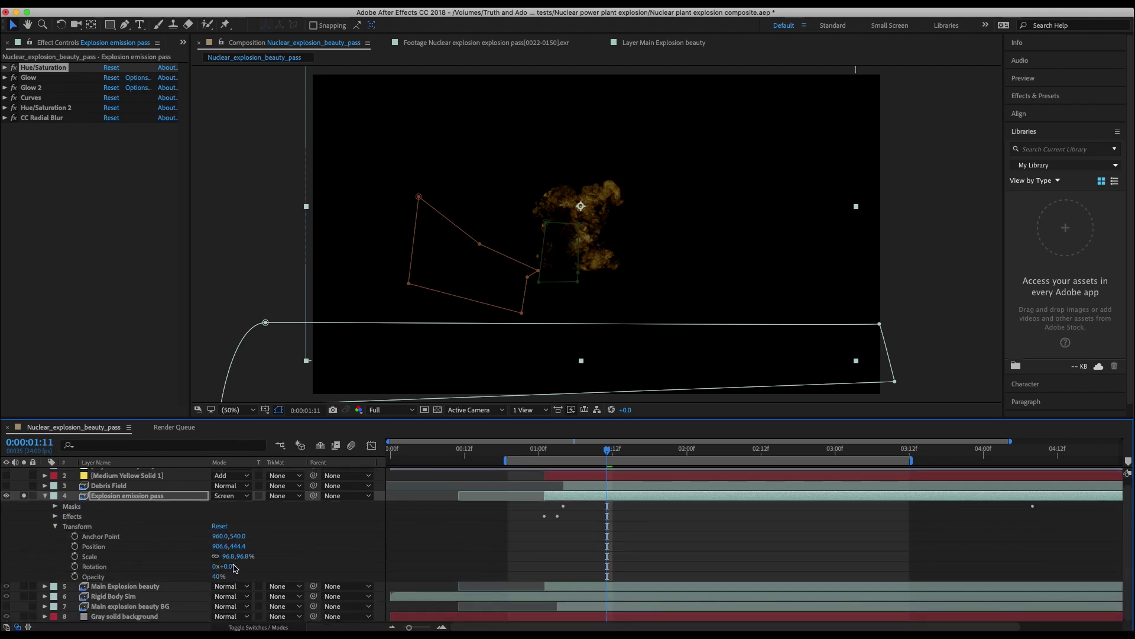
{"action": "left_click", "coordinate": [24, 496]}
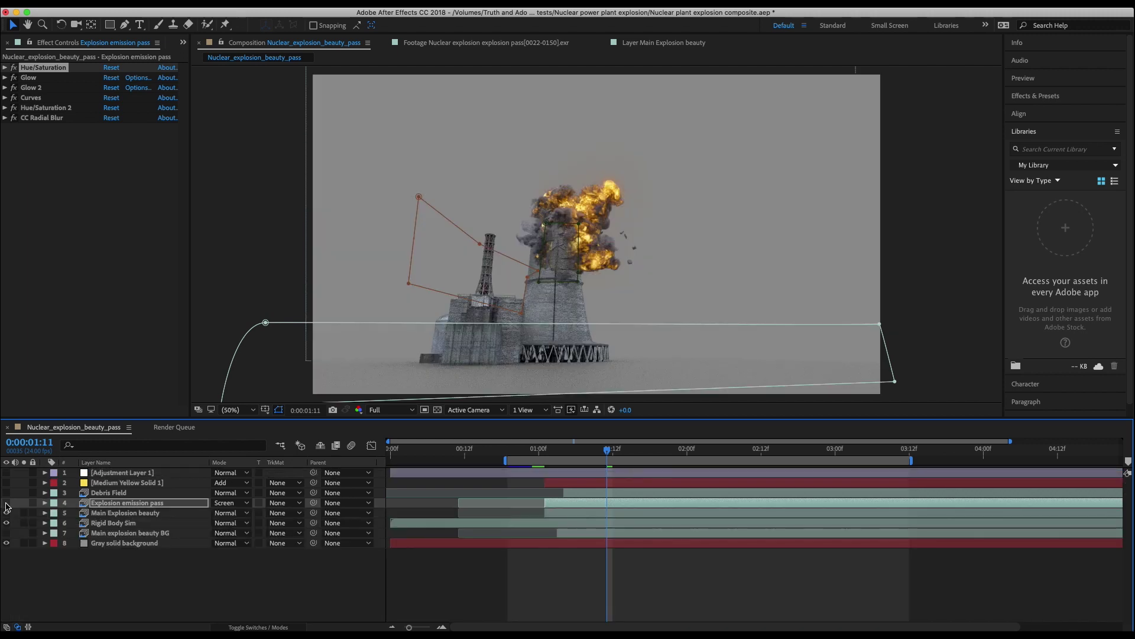
{"action": "left_click", "coordinate": [7, 503]}
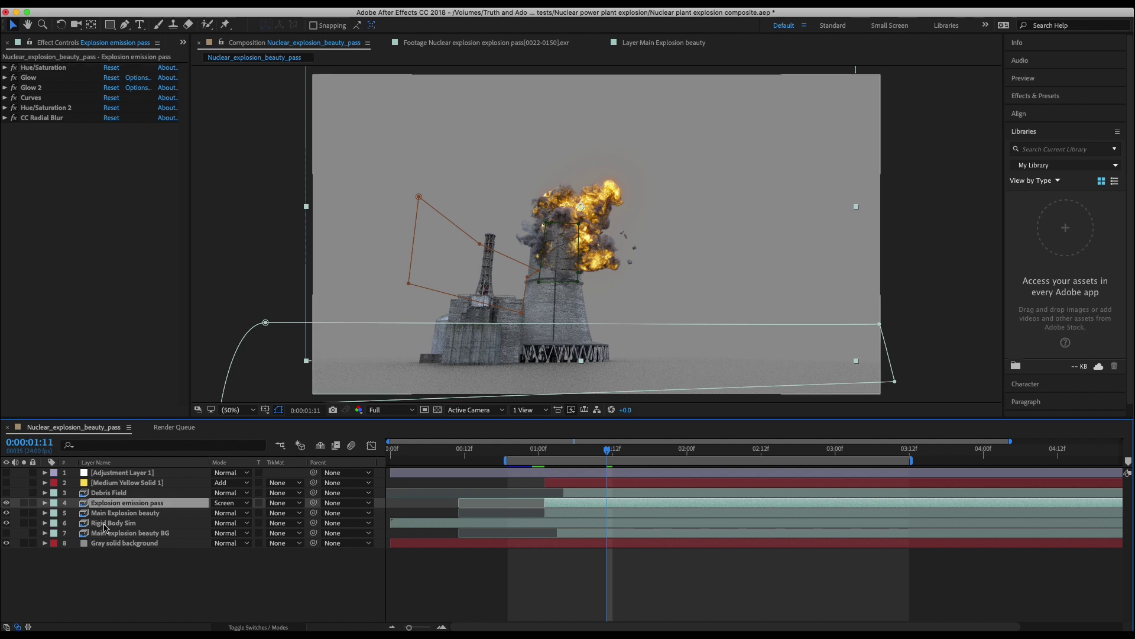
Turn on the Debris Field layer and compare it soloed against the full composite
{"action": "left_click", "coordinate": [103, 494]}
{"action": "left_click", "coordinate": [6, 492]}
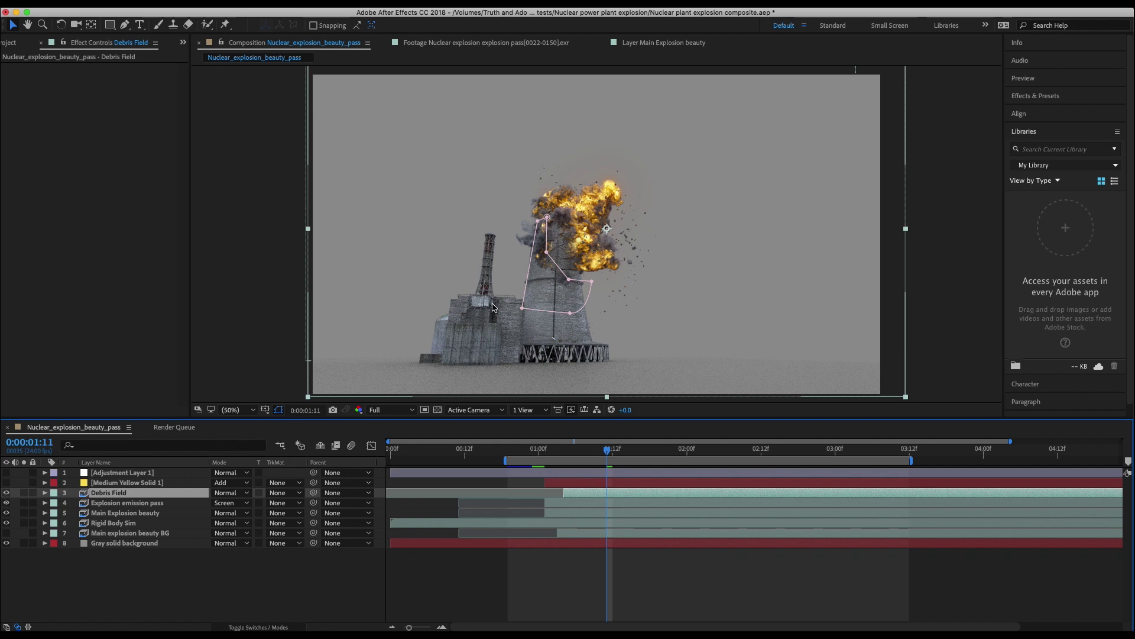
{"action": "left_click", "coordinate": [24, 493]}
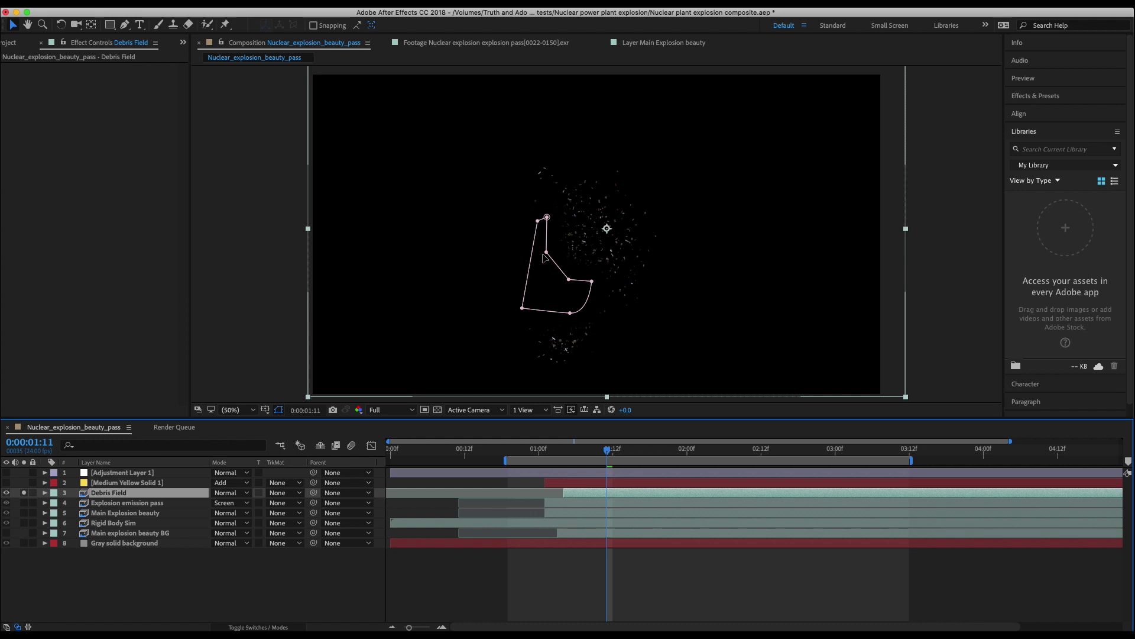
{"action": "left_click", "coordinate": [24, 493]}
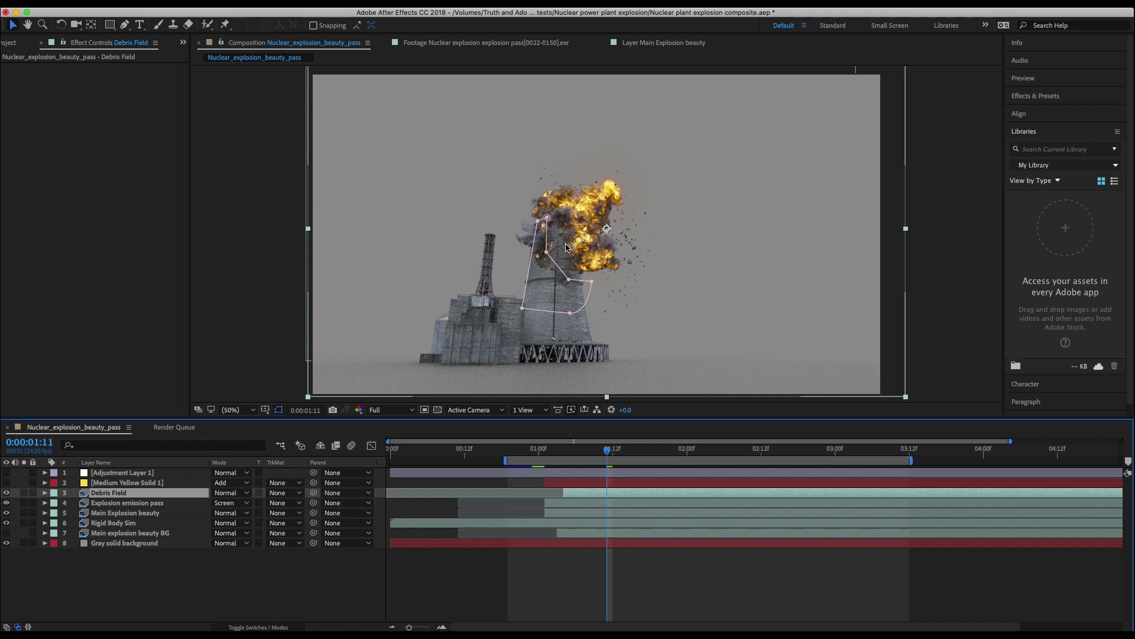
{"action": "key", "text": "apostrophe"}
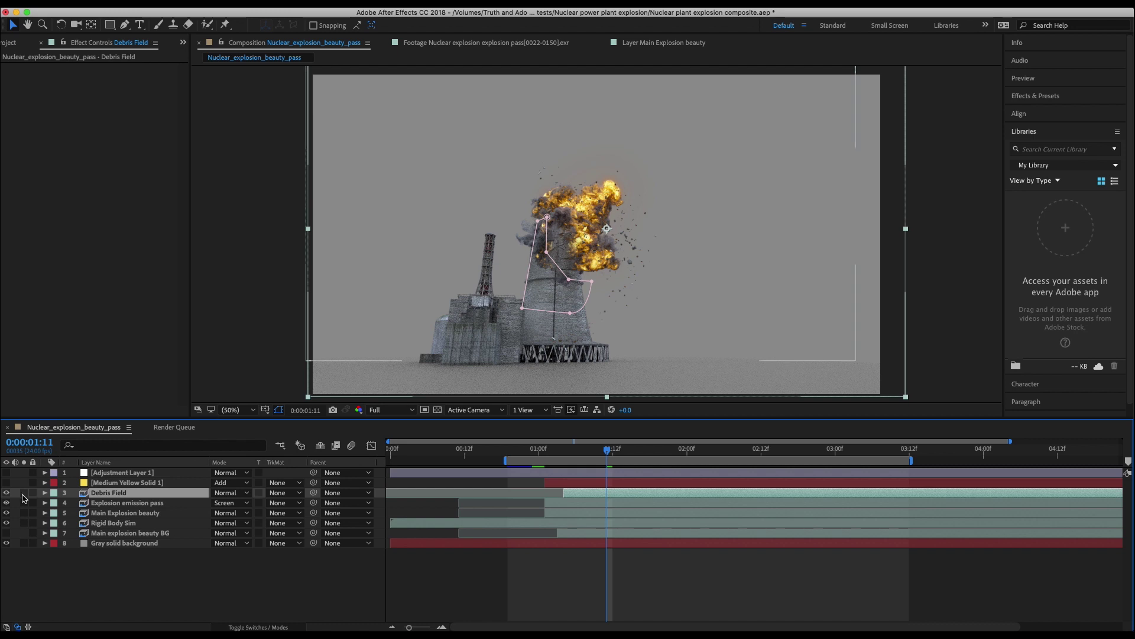
{"action": "key", "text": "apostrophe"}
Solo the Debris Field and play its animation from frame 22 to 0:00:01:10
{"action": "left_click", "coordinate": [24, 493]}
{"action": "left_click", "coordinate": [530, 452]}
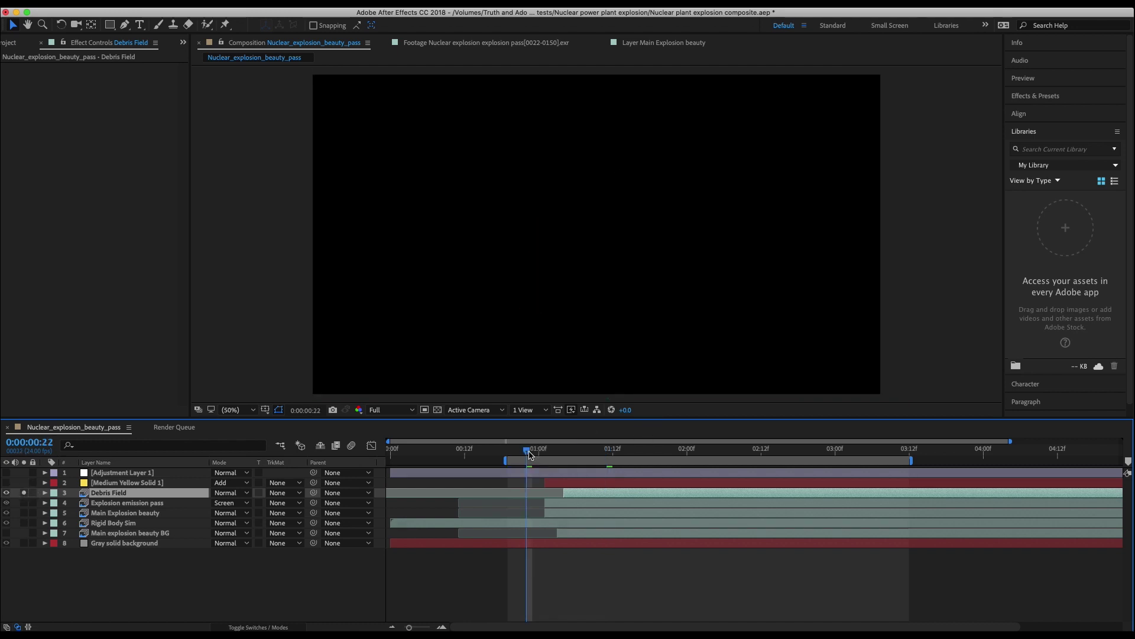
{"action": "key", "text": "space"}
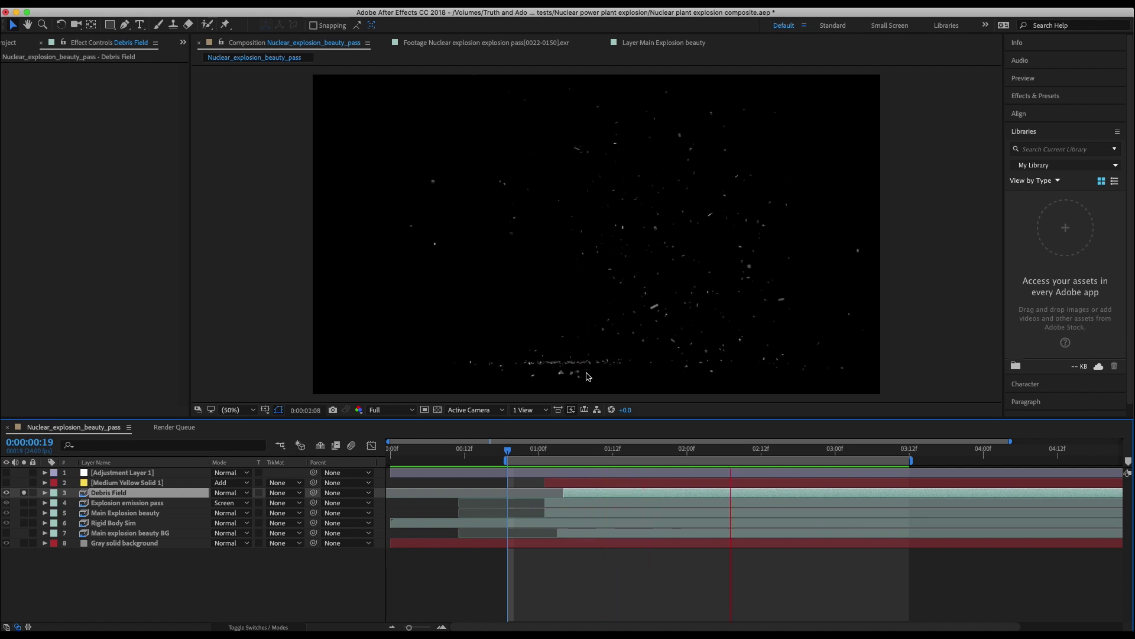
{"action": "left_click", "coordinate": [599, 453]}
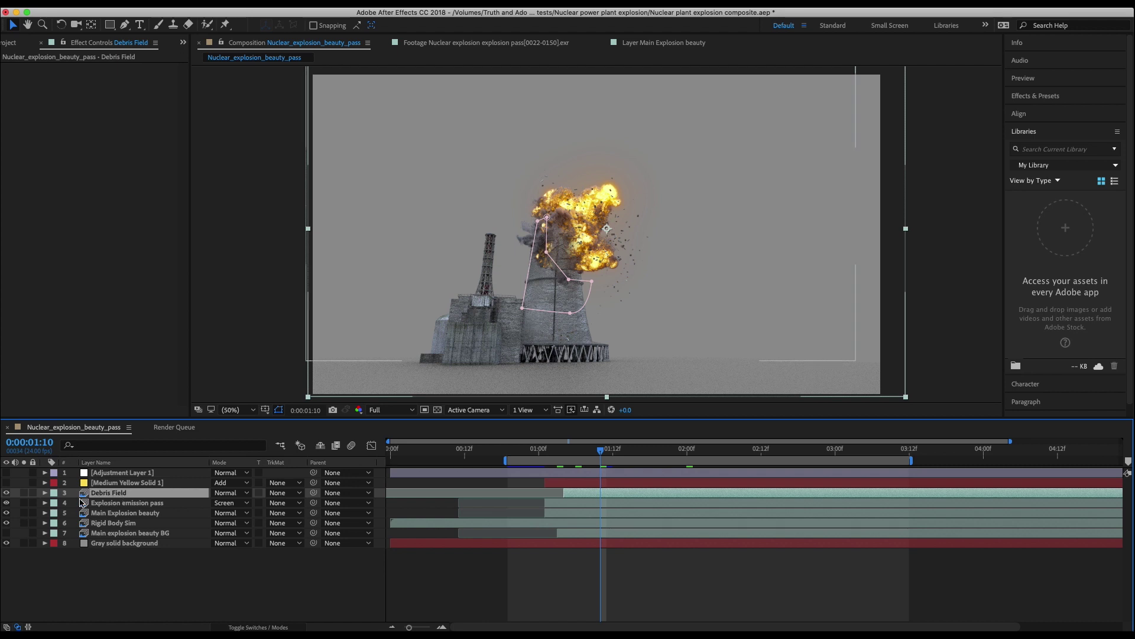
Select Medium Yellow Solid 1 and inspect its Hue/Saturation effect
{"action": "left_click", "coordinate": [128, 483]}
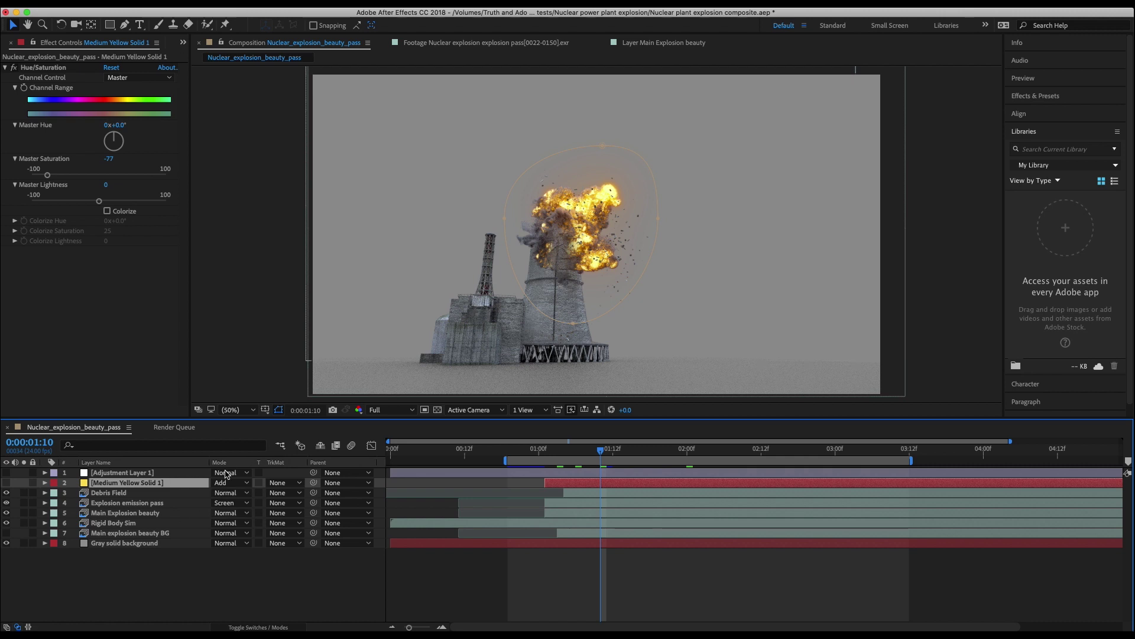
{"action": "left_click", "coordinate": [118, 338]}
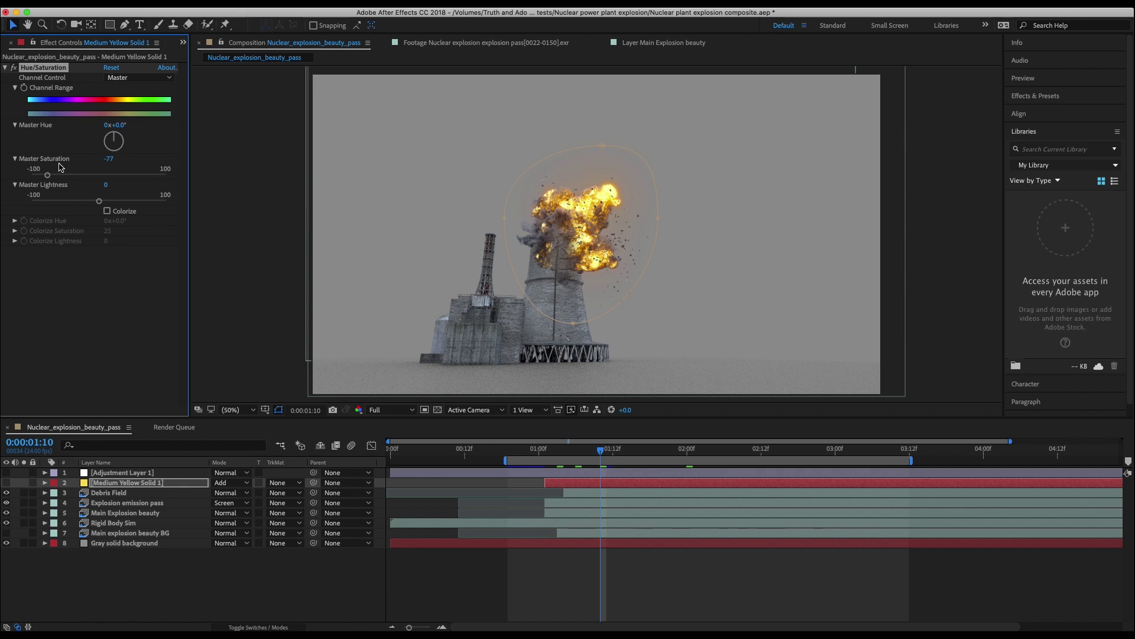
{"action": "left_click", "coordinate": [5, 67]}
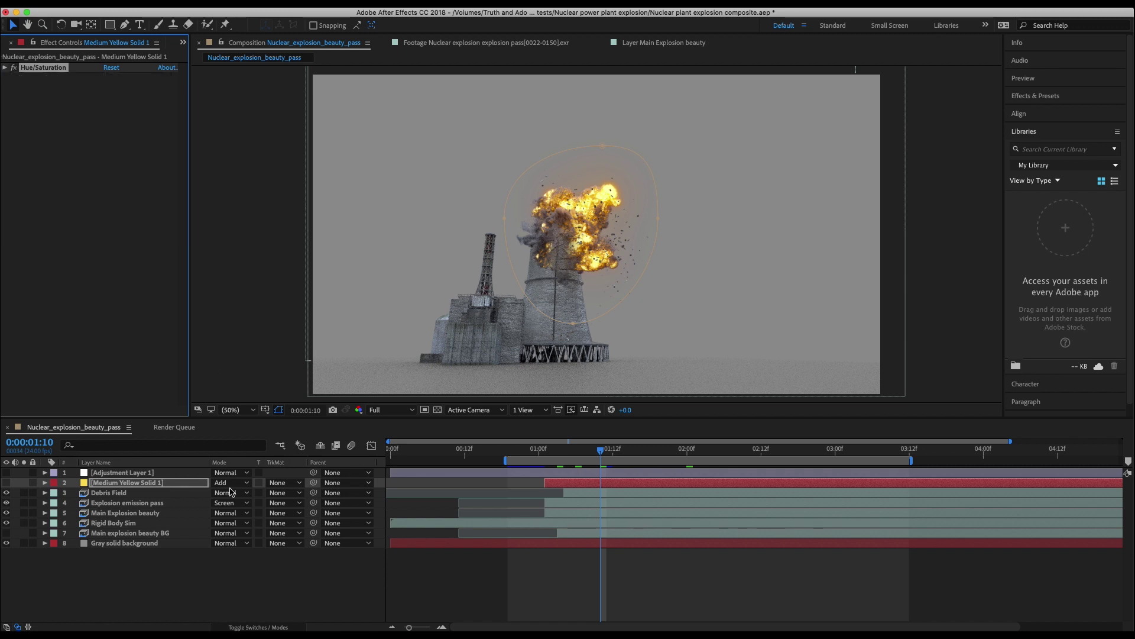
{"action": "left_click", "coordinate": [124, 482]}
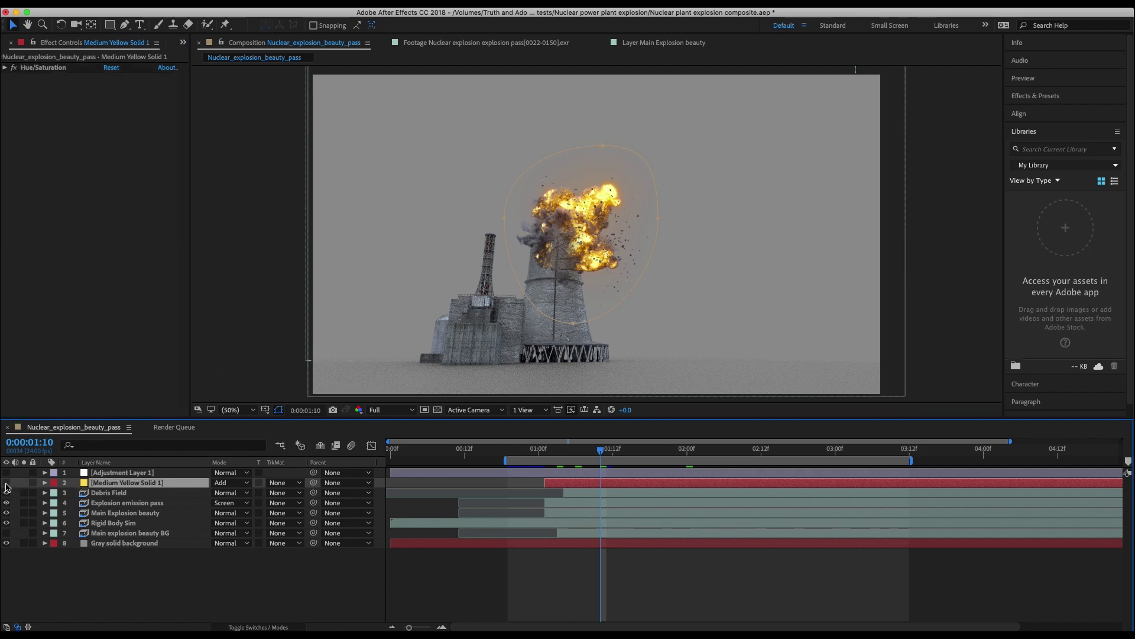
Make the yellow solid visible and feather its Mask 1 to 595 pixels
{"action": "left_click", "coordinate": [6, 482]}
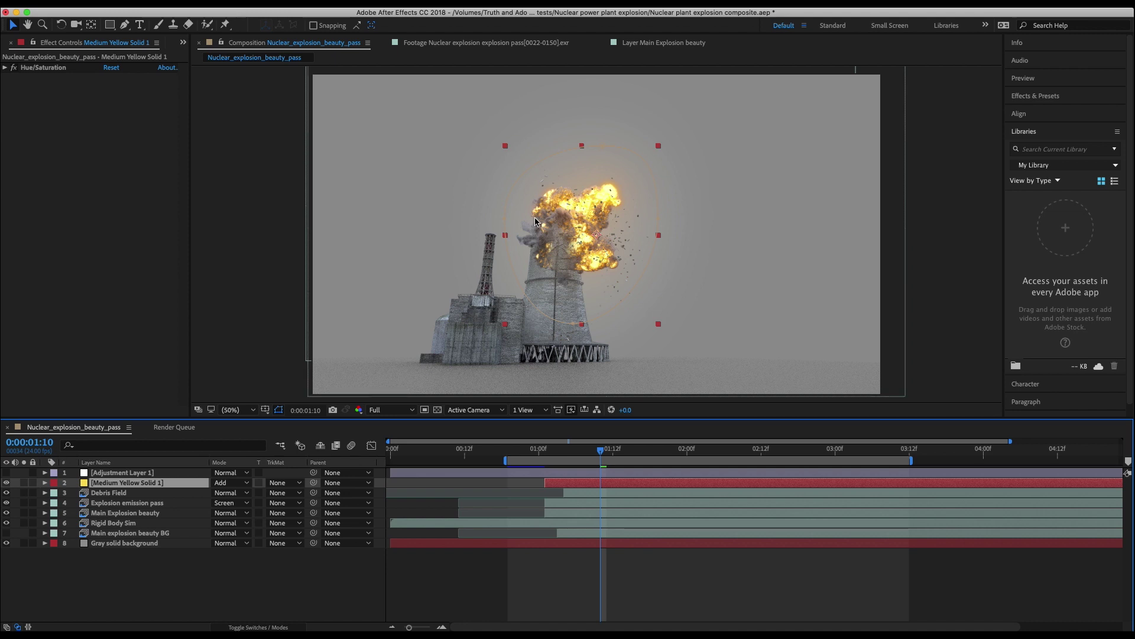
{"action": "left_click", "coordinate": [45, 483]}
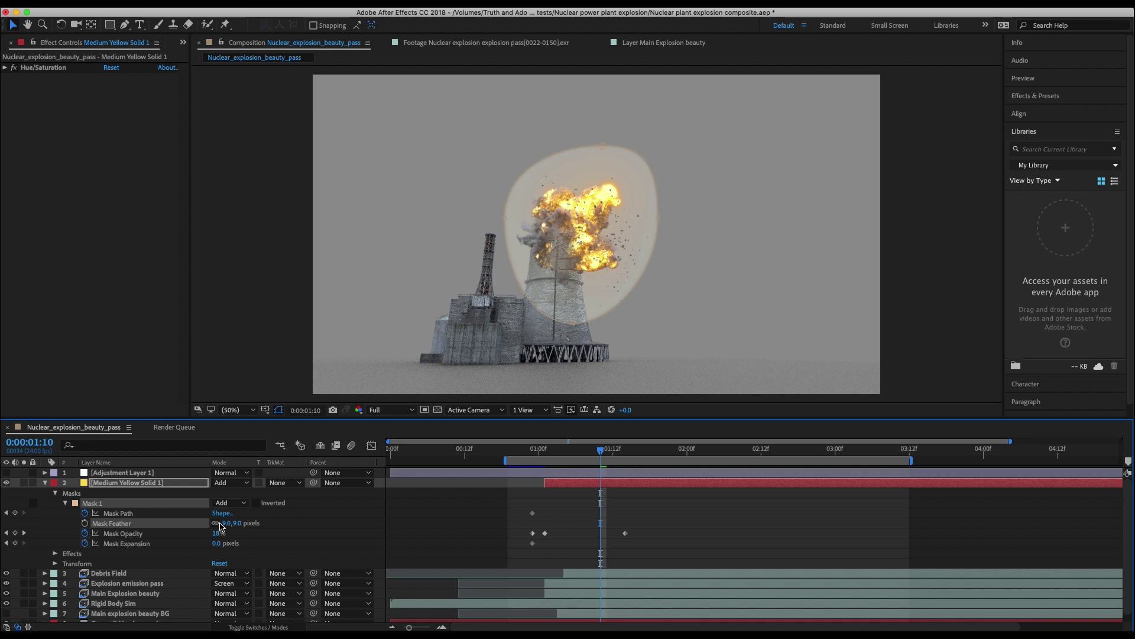
{"action": "left_click_drag", "start_coordinate": [238, 526], "coordinate": [603, 550]}
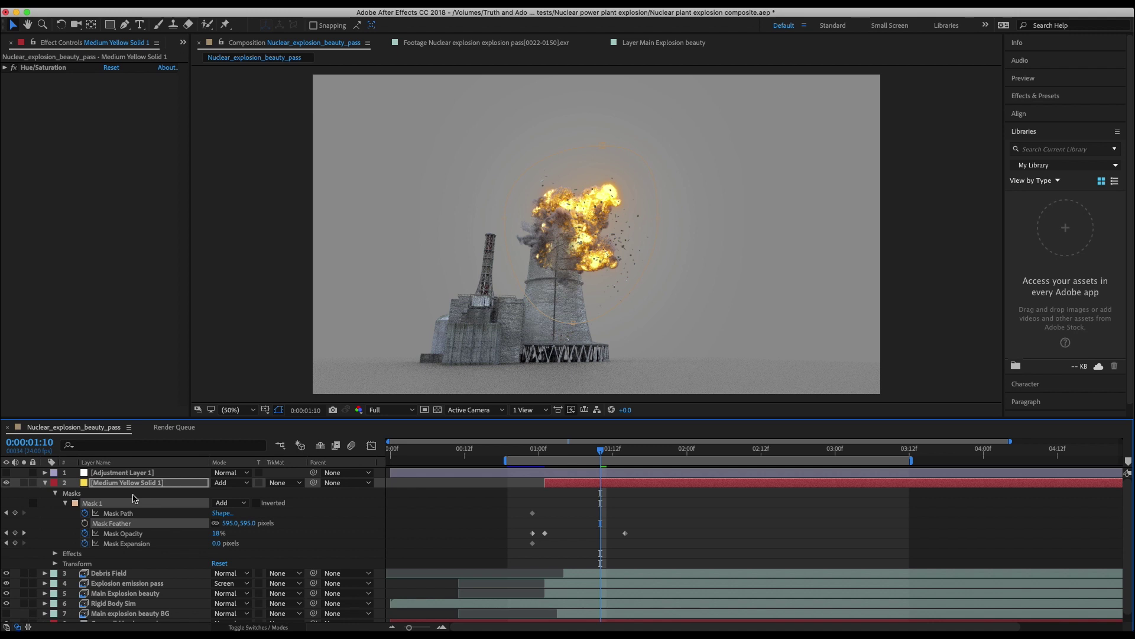
{"action": "key", "text": "super+grave"}
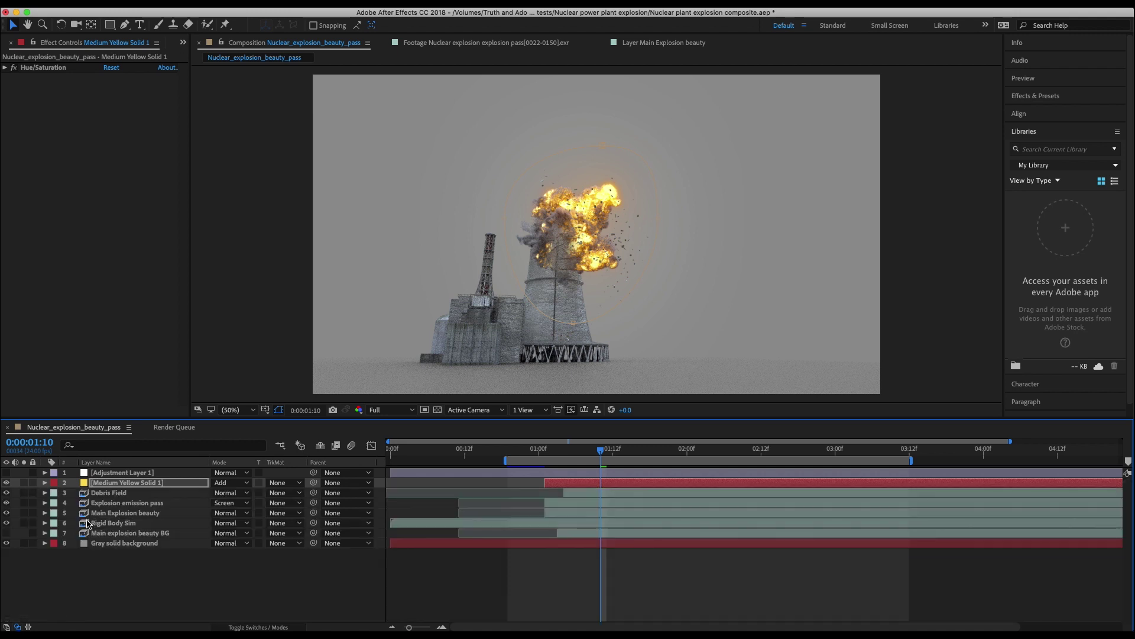
Turn on Adjustment Layer 1 to add the -1.9 vignette and lens flare
{"action": "left_click", "coordinate": [123, 473]}
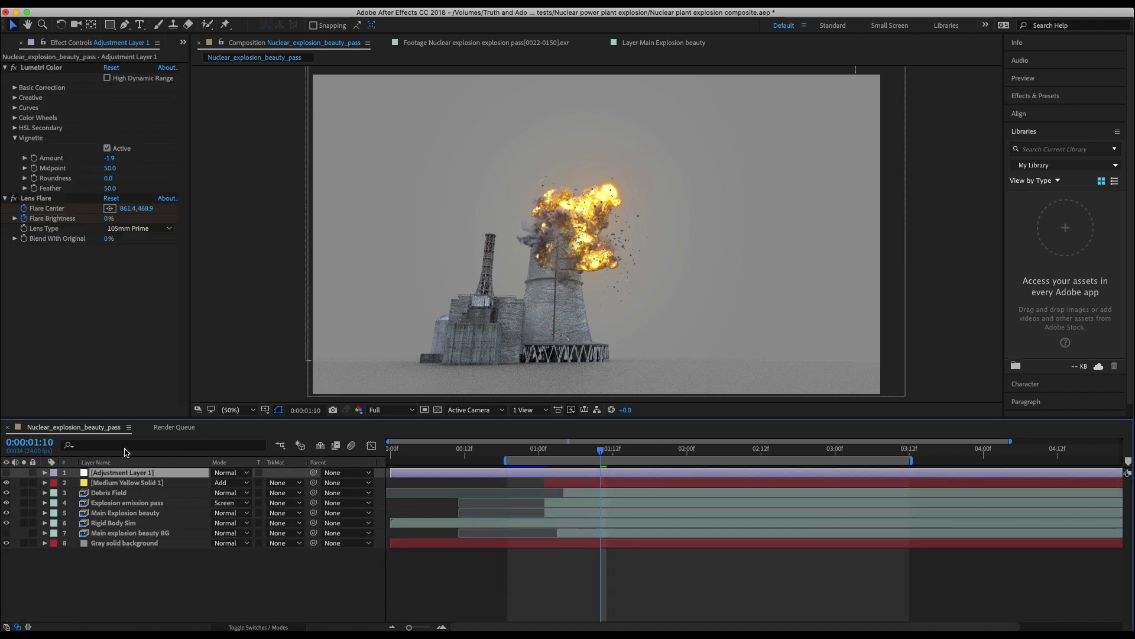
{"action": "left_click", "coordinate": [6, 473]}
{"action": "left_click", "coordinate": [89, 42]}
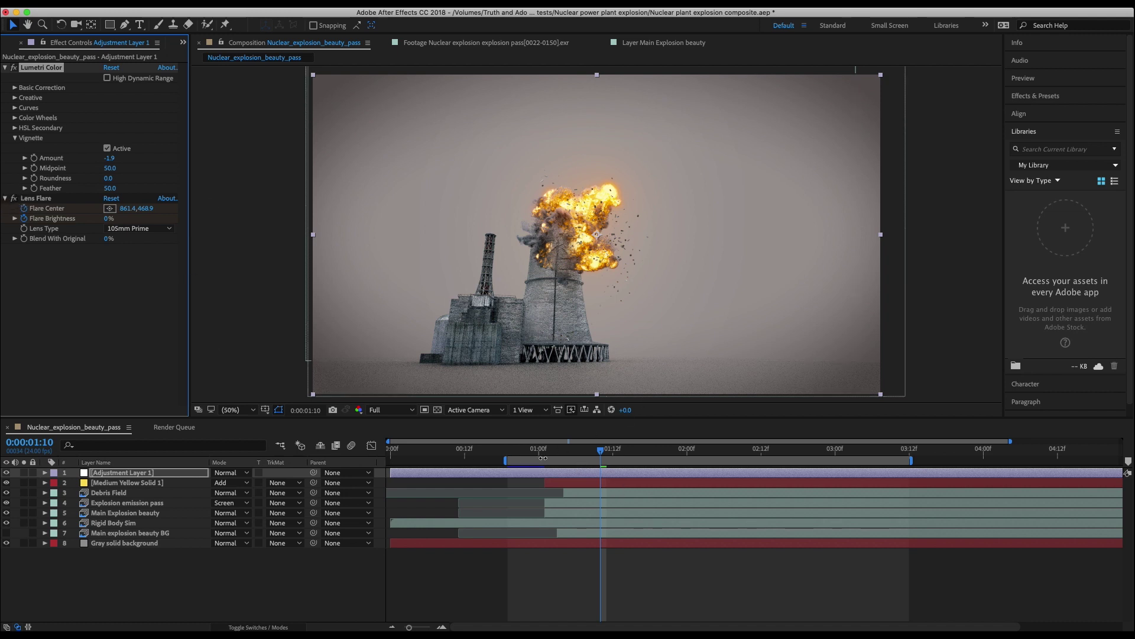
Check the 25% lens flare from 0:00:01:01 to 0:00:01:03, then collapse Lens Flare
{"action": "left_click", "coordinate": [558, 448]}
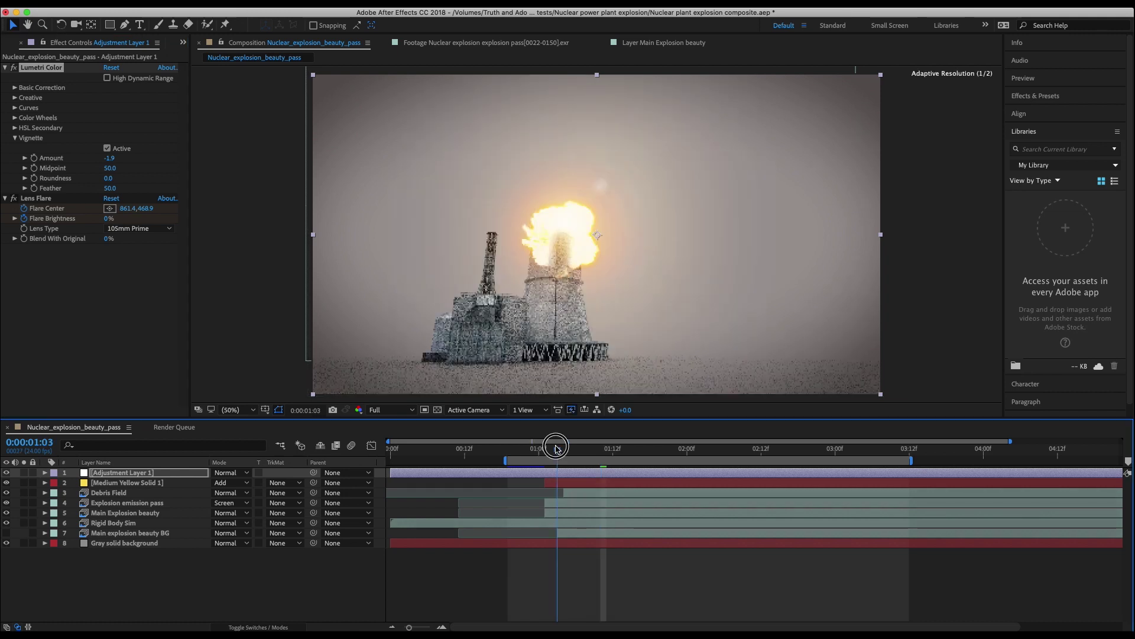
{"action": "left_click", "coordinate": [28, 59]}
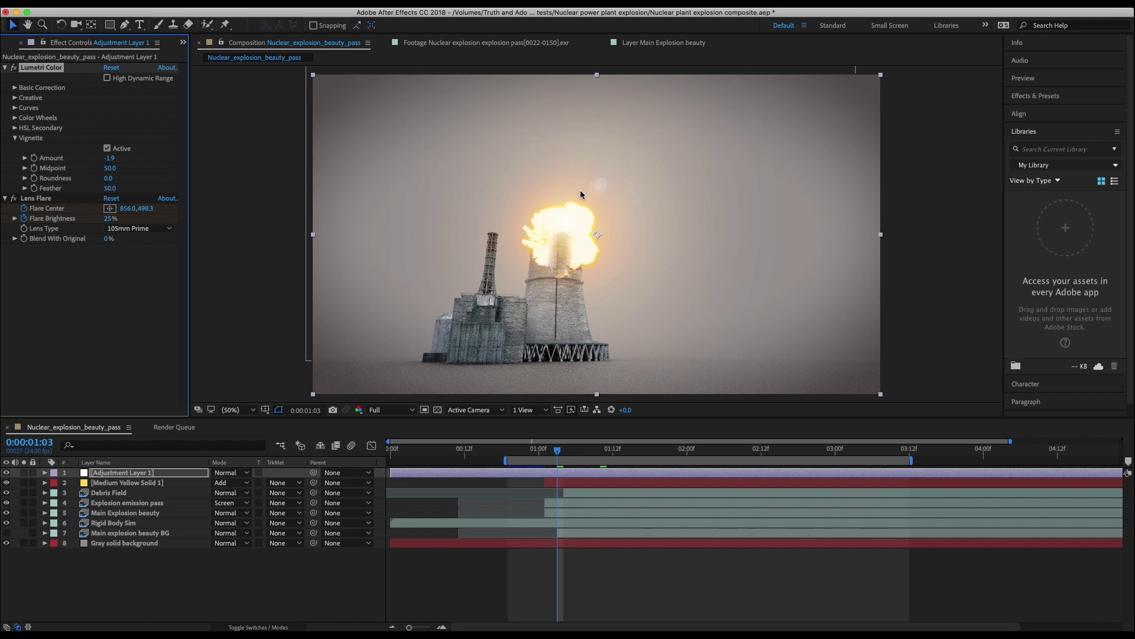
{"action": "left_click", "coordinate": [619, 478]}
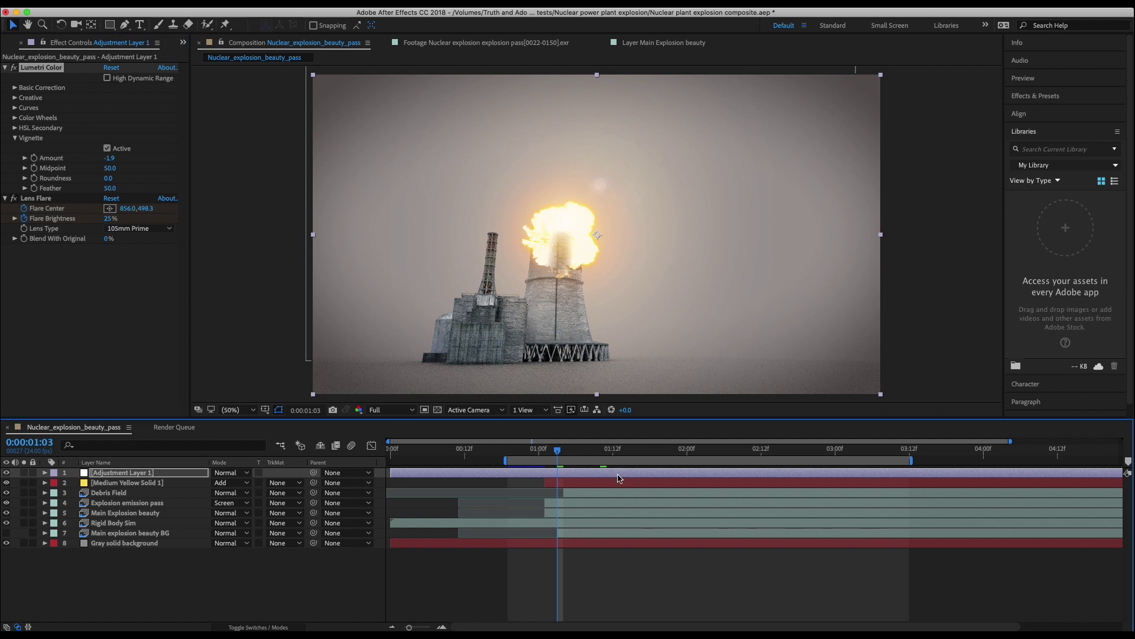
{"action": "left_click", "coordinate": [545, 449]}
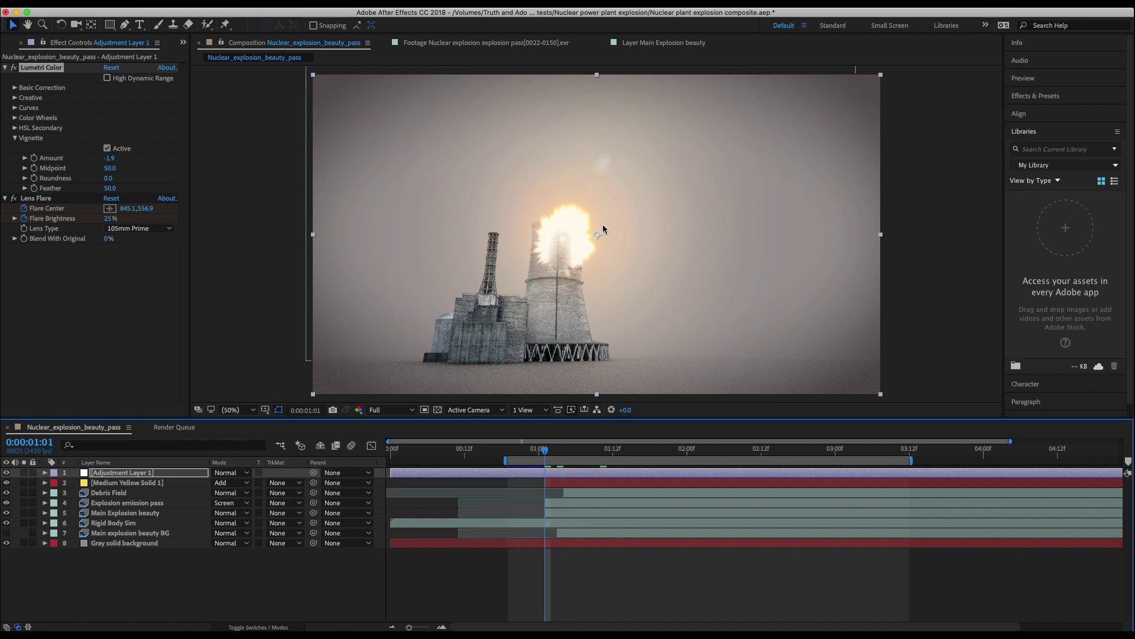
{"action": "key", "text": "space"}
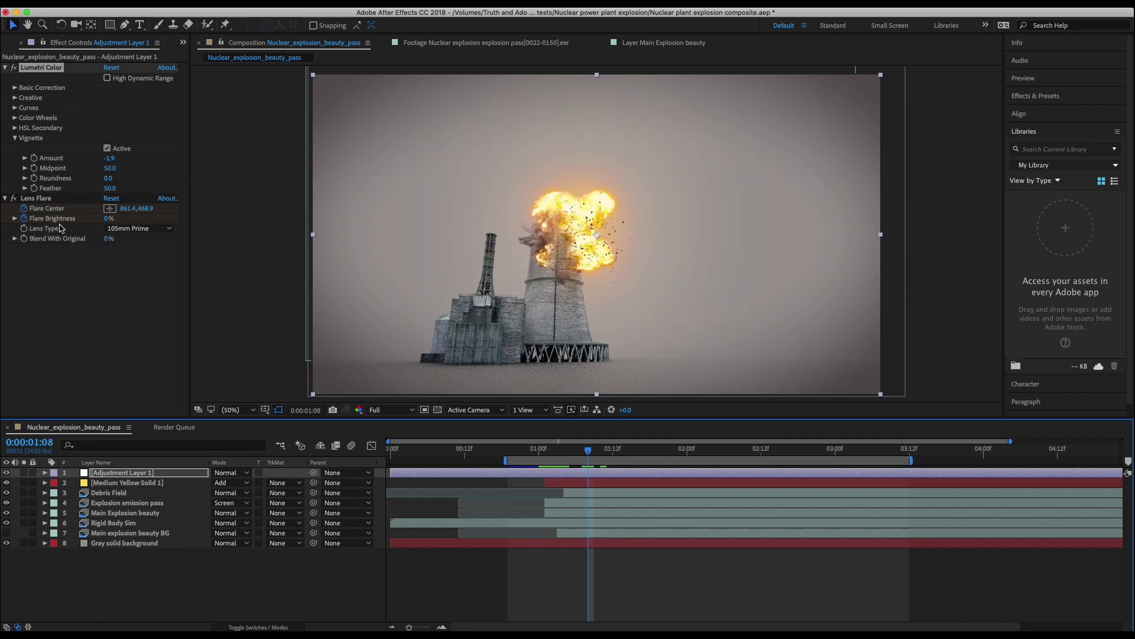
{"action": "left_click", "coordinate": [6, 198]}
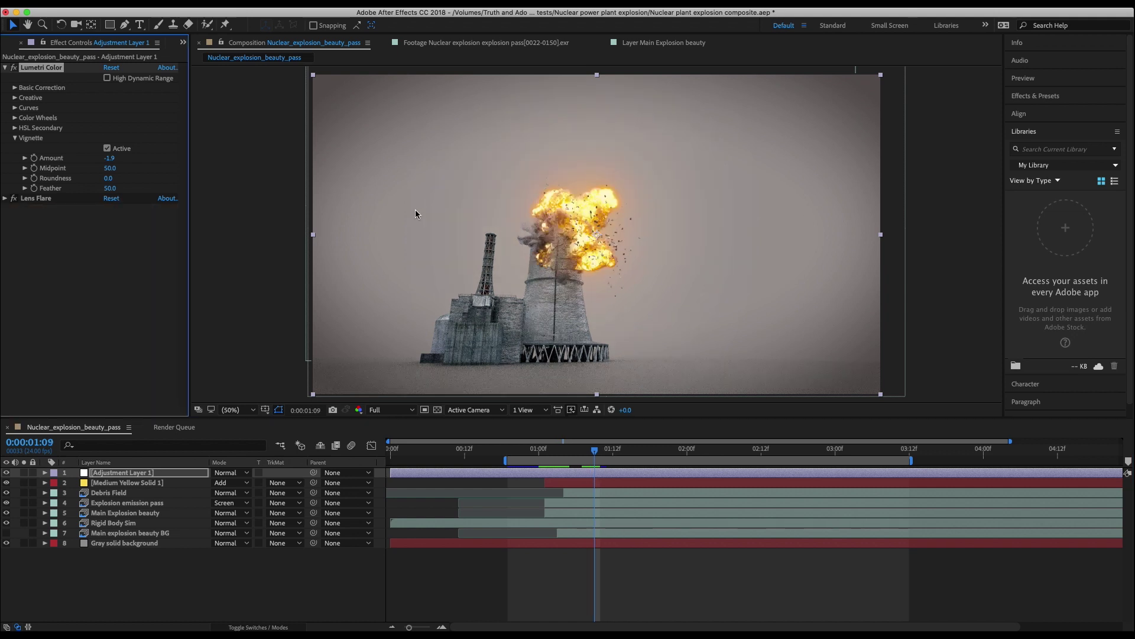
Solo, then briefly hide, Main explosion beauty BG to compare it with the full composite
{"action": "left_click", "coordinate": [133, 532]}
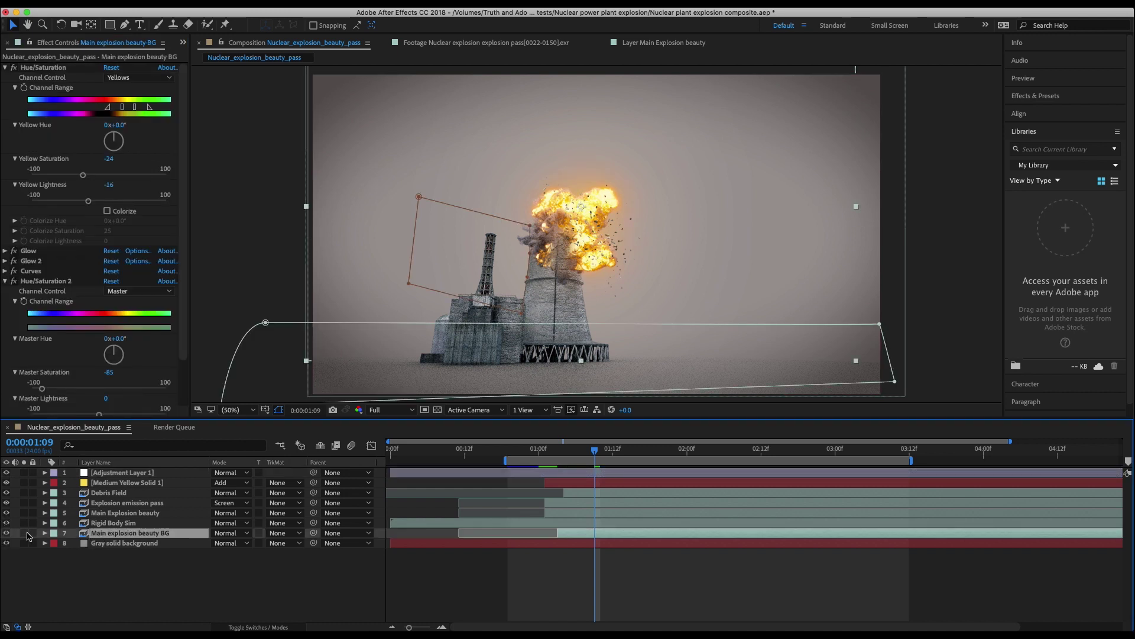
{"action": "left_click", "coordinate": [23, 533]}
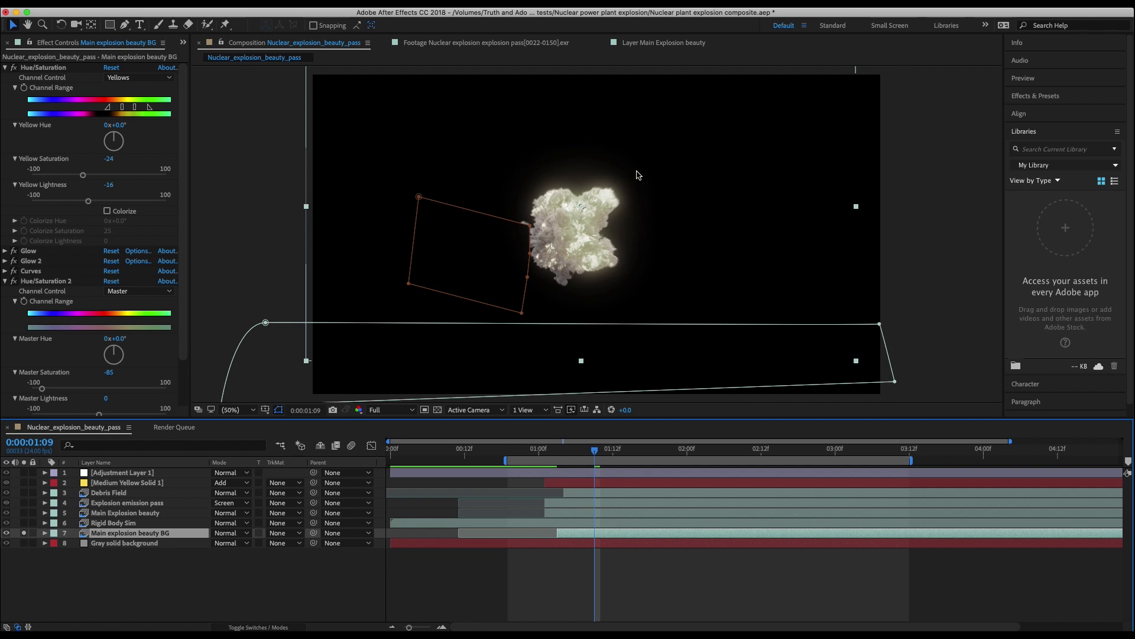
{"action": "left_click", "coordinate": [24, 533]}
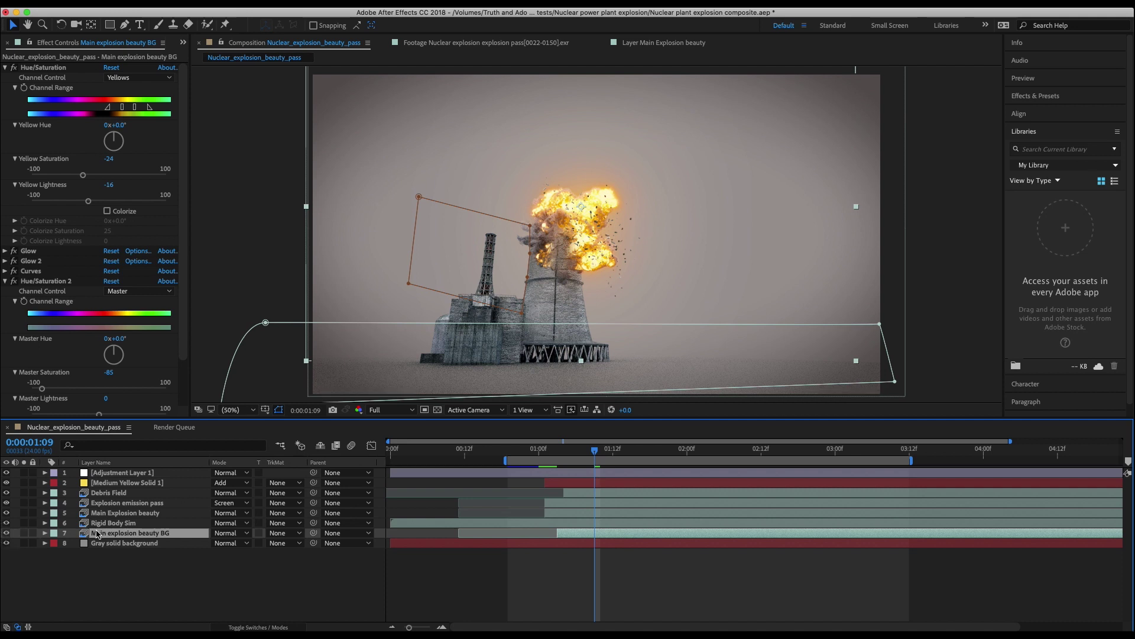
{"action": "left_click", "coordinate": [7, 533]}
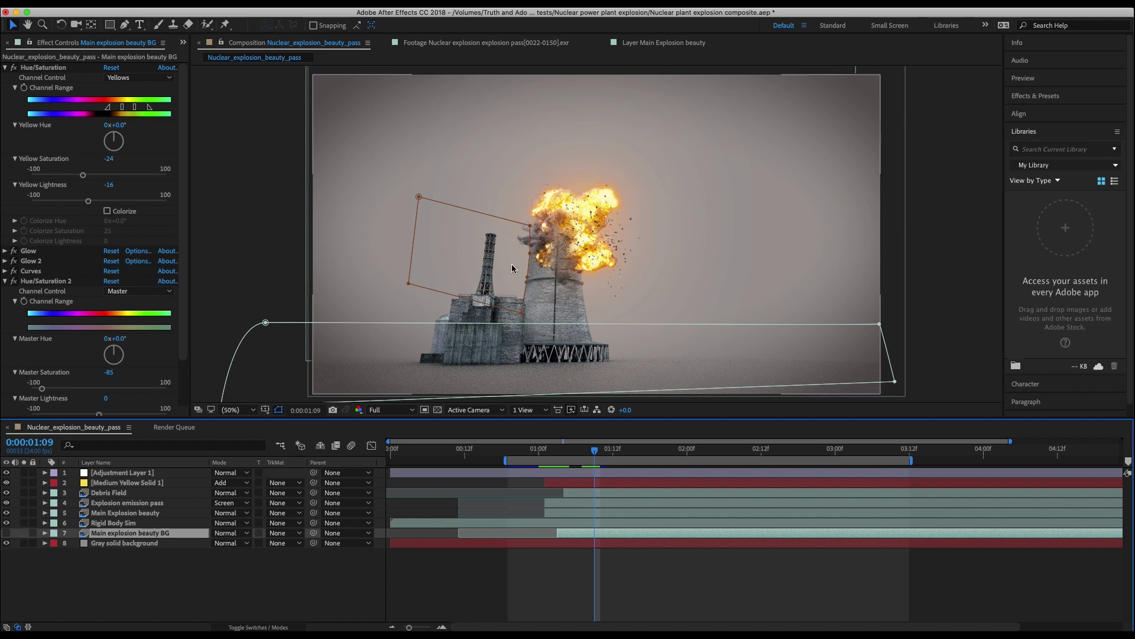
{"action": "left_click", "coordinate": [7, 533]}
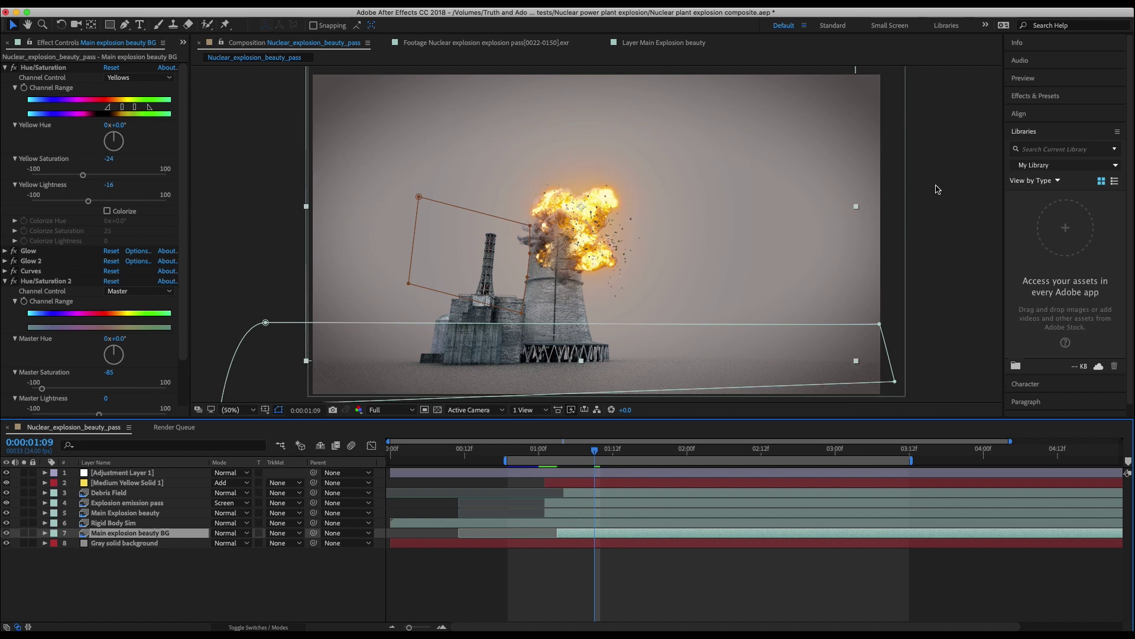